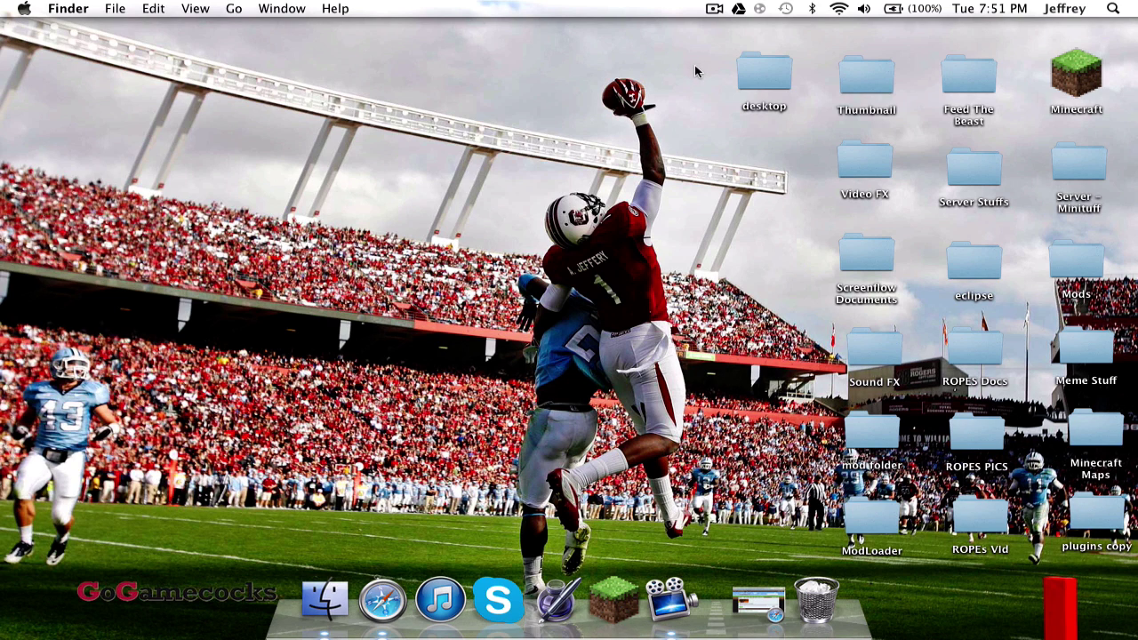
# Restore the minimized Safari window and look through the Magic Launcher 1.1.6 forum post and its feature list
pyautogui.moveTo(696, 72); pyautogui.dragTo(623, 93)
pyautogui.moveTo(673, 67); pyautogui.dragTo(586, 147)
pyautogui.click(757, 603)
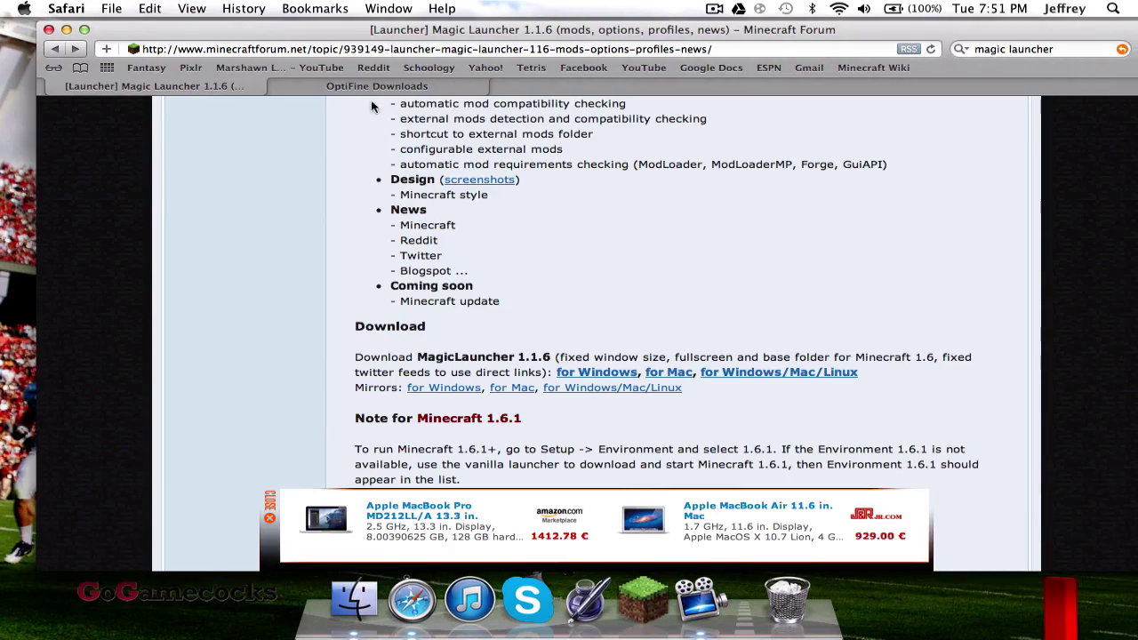
pyautogui.scroll(3, 350, 198)
pyautogui.scroll(-1, 355, 211)
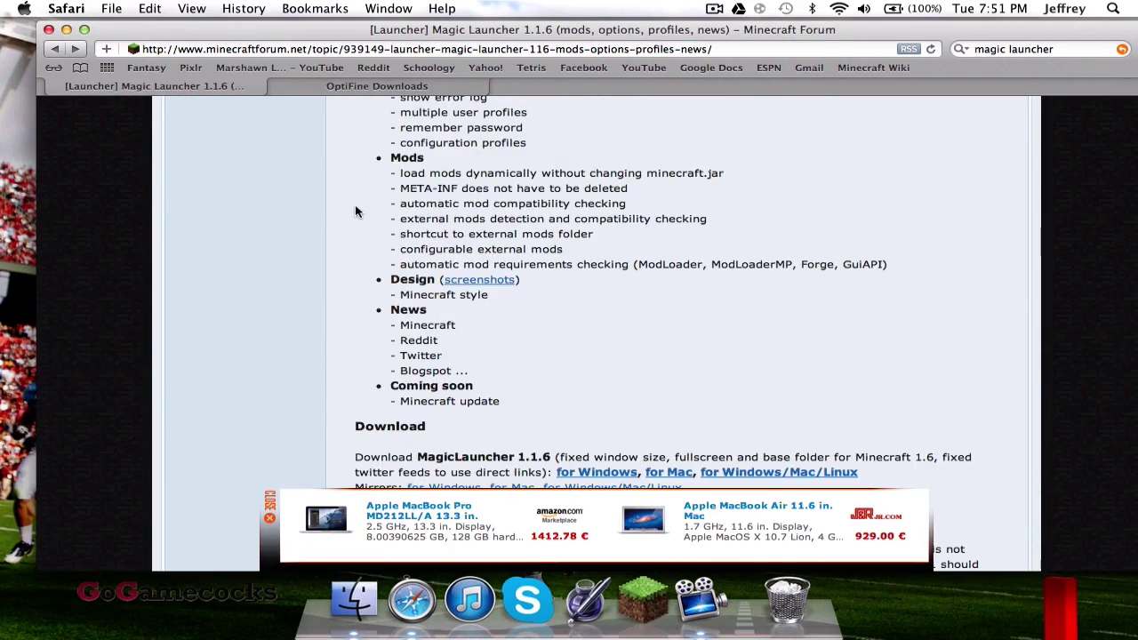
pyautogui.scroll(15, 358, 203)
pyautogui.scroll(-2, 355, 199)
pyautogui.scroll(2, 355, 200)
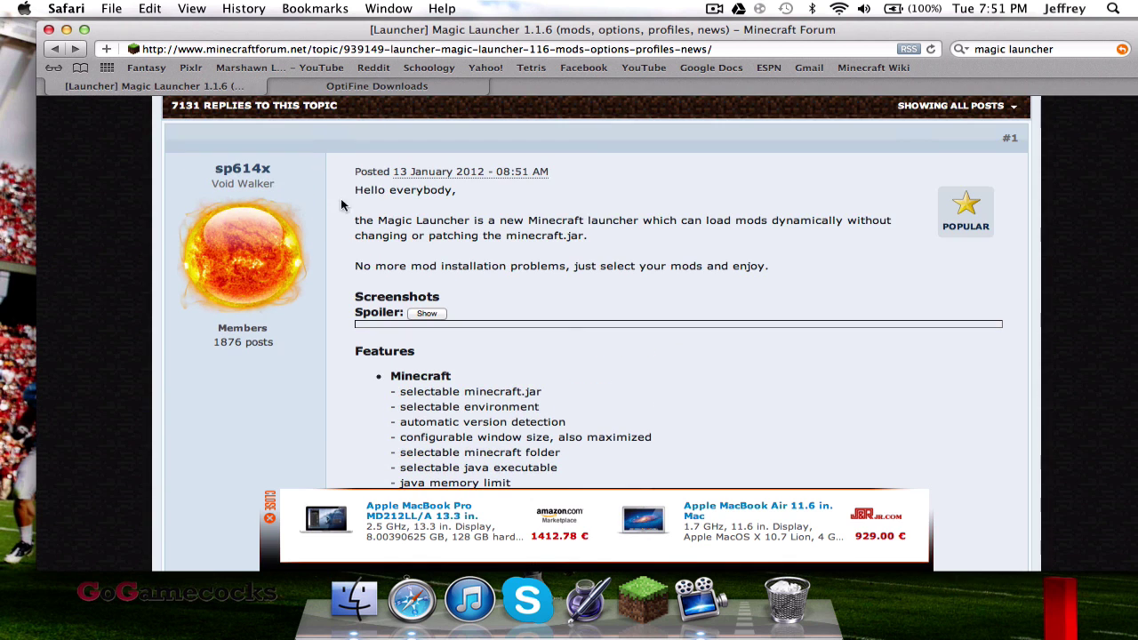
pyautogui.scroll(-5, 449, 253)
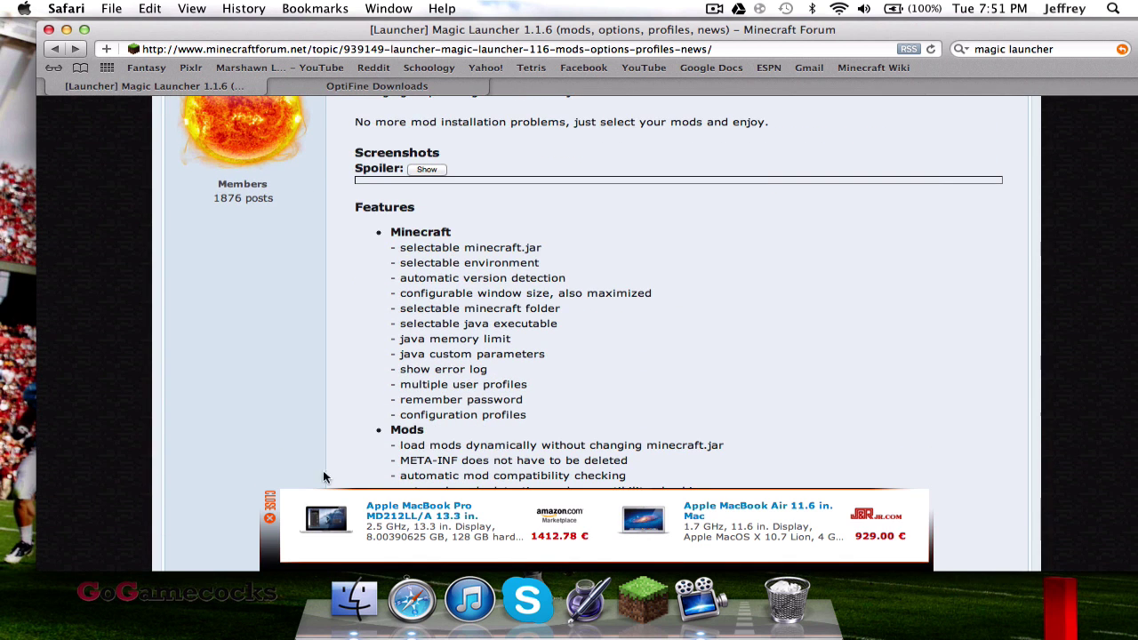
# Close the floating advertisement on the forum page and shift the browser window slightly up and to the left
pyautogui.click(271, 508)
pyautogui.scroll(3, 348, 318)
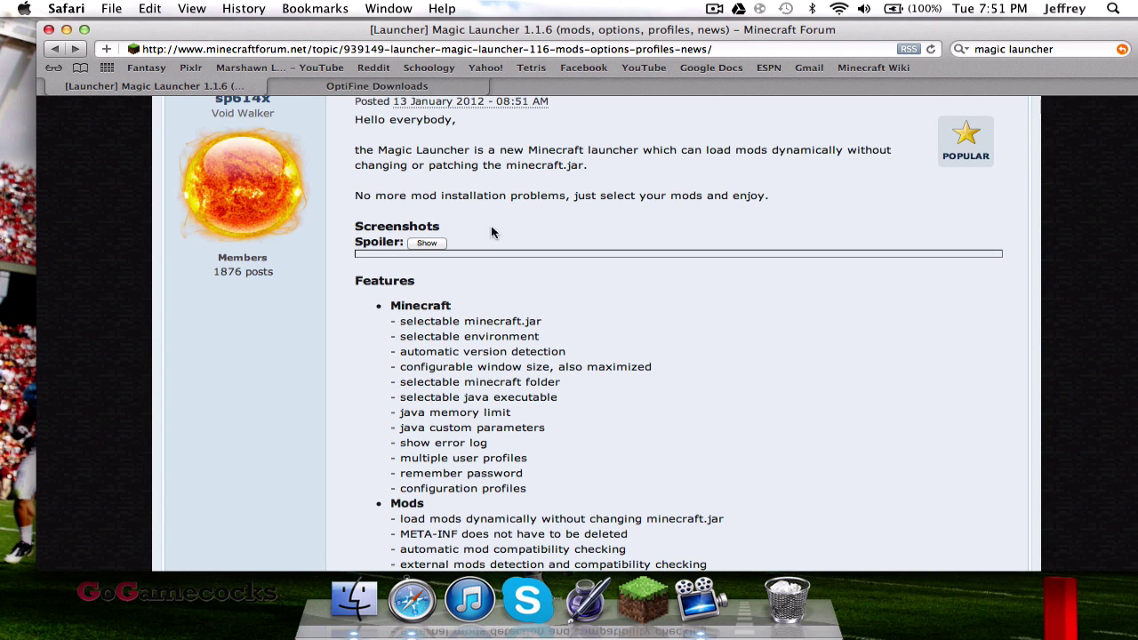
pyautogui.scroll(1, 583, 246)
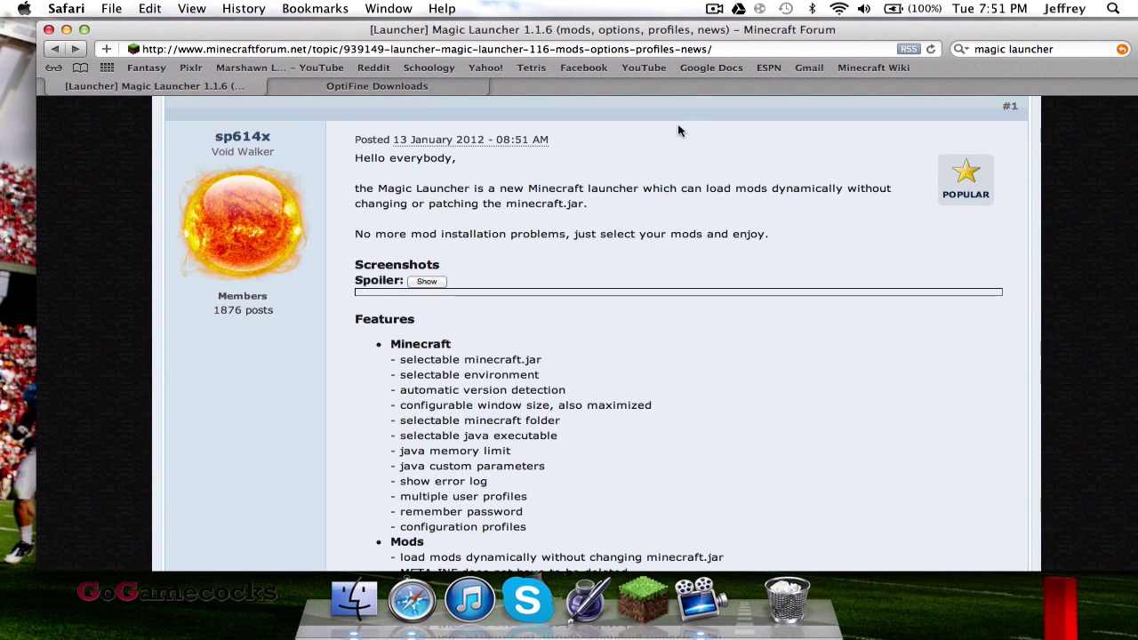
pyautogui.moveTo(689, 31); pyautogui.dragTo(664, 13)
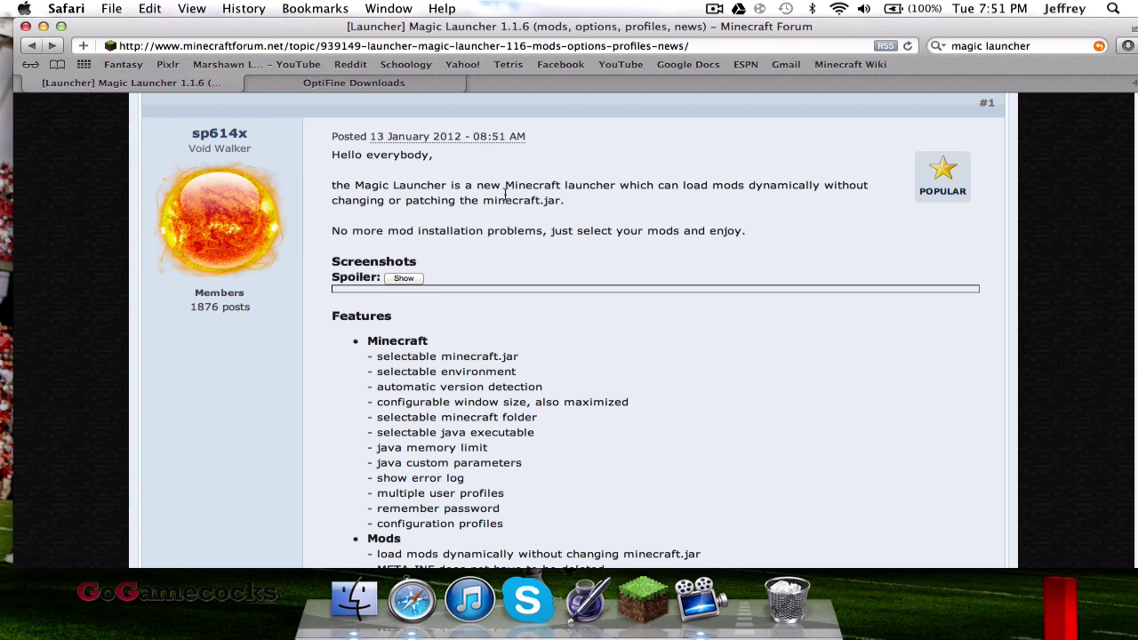
# Download MagicLauncher_1.1.6.zip through the Mac mirror link in the forum post's Download section
pyautogui.scroll(-4, 520, 261)
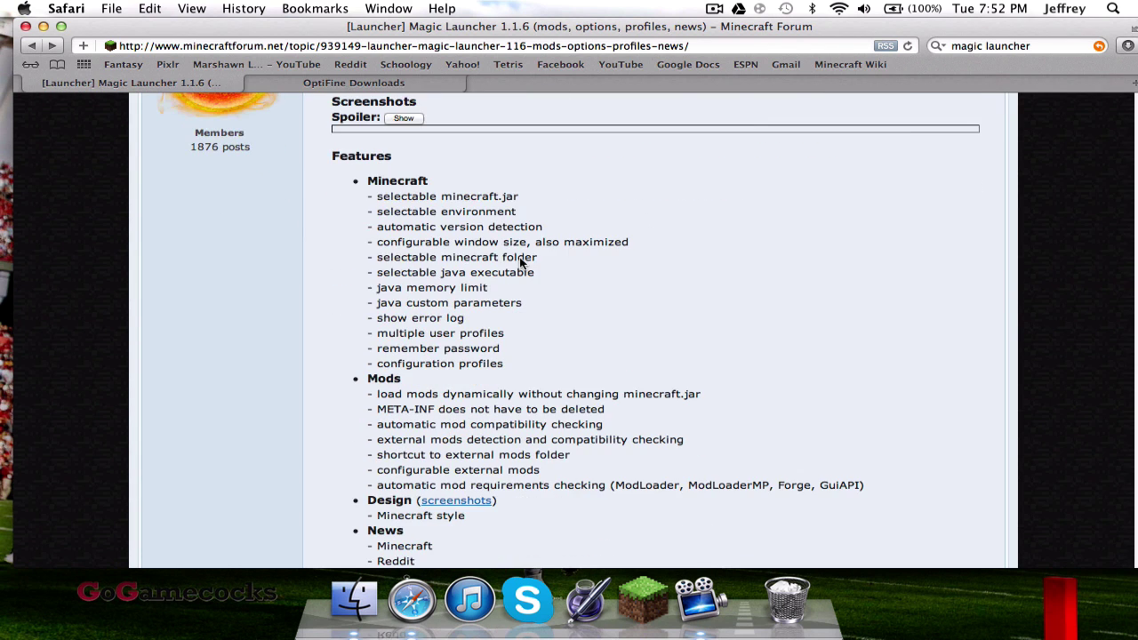
pyautogui.scroll(-10, 521, 260)
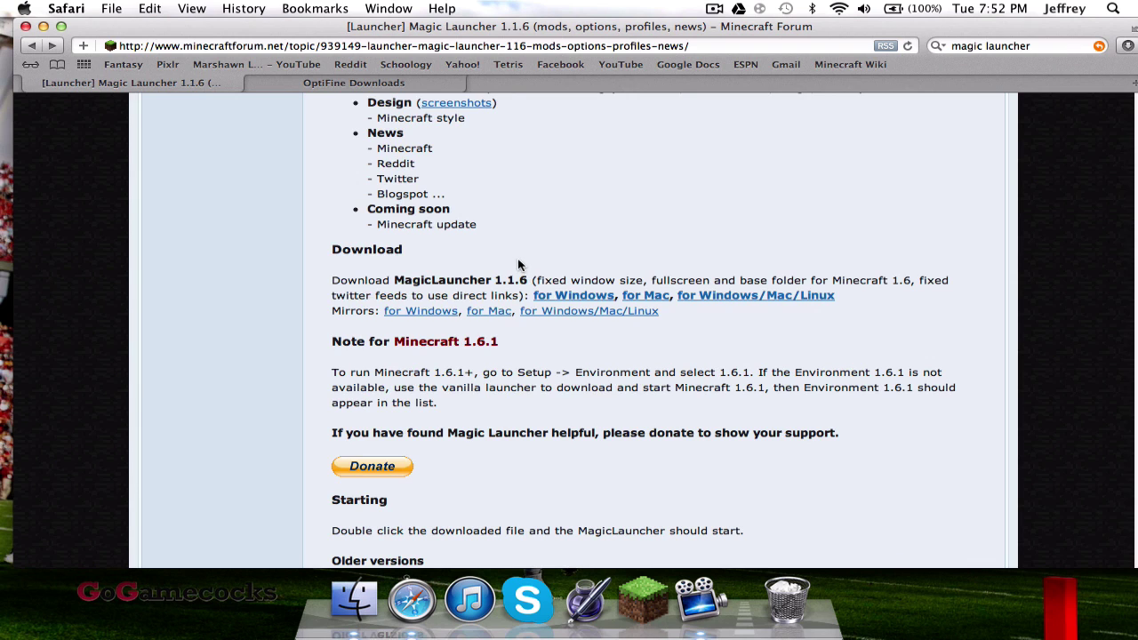
pyautogui.scroll(2, 520, 263)
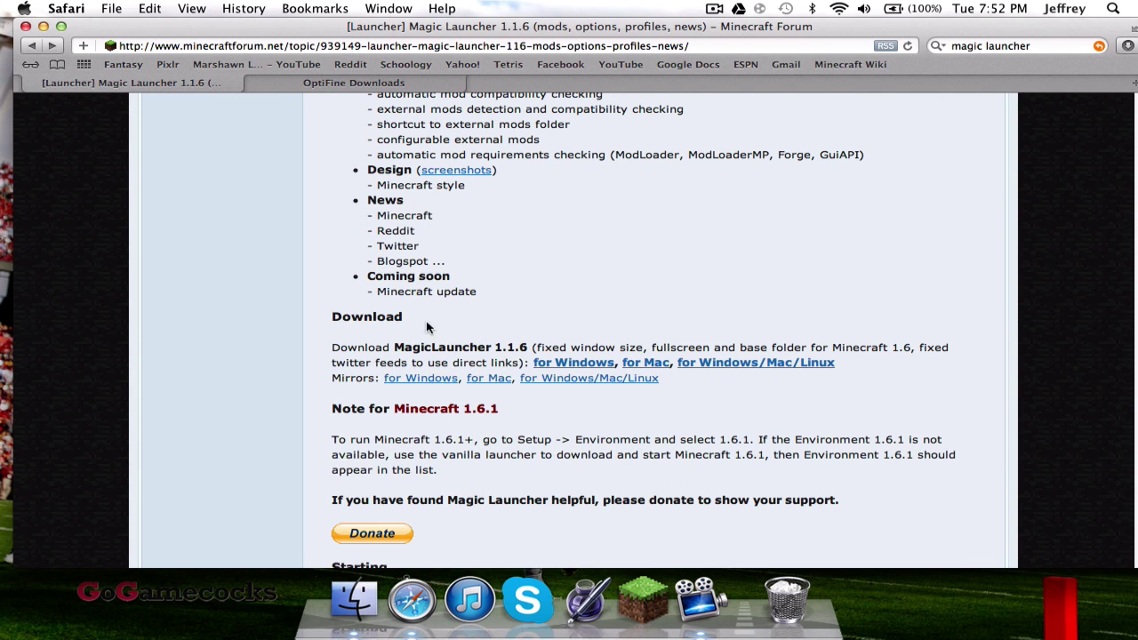
pyautogui.click(484, 378)
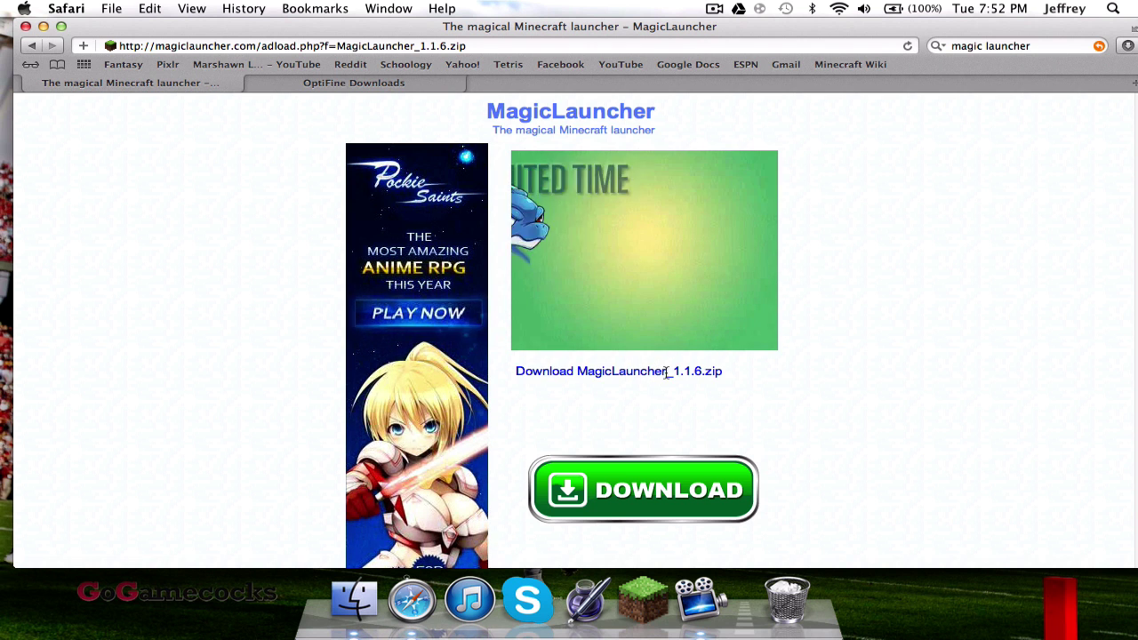
pyautogui.click(594, 373)
# Move the browser window aside, place the downloaded MagicLauncher on the desktop from the download list, and bring the window back
pyautogui.doubleClick(687, 26)
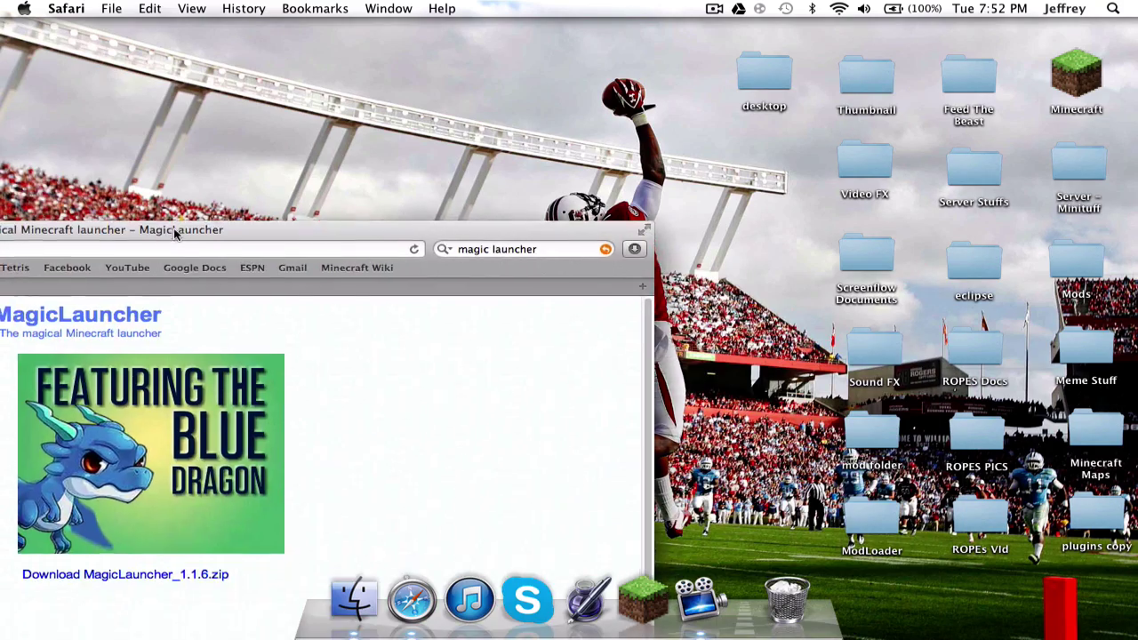
pyautogui.moveTo(173, 228); pyautogui.dragTo(287, 255)
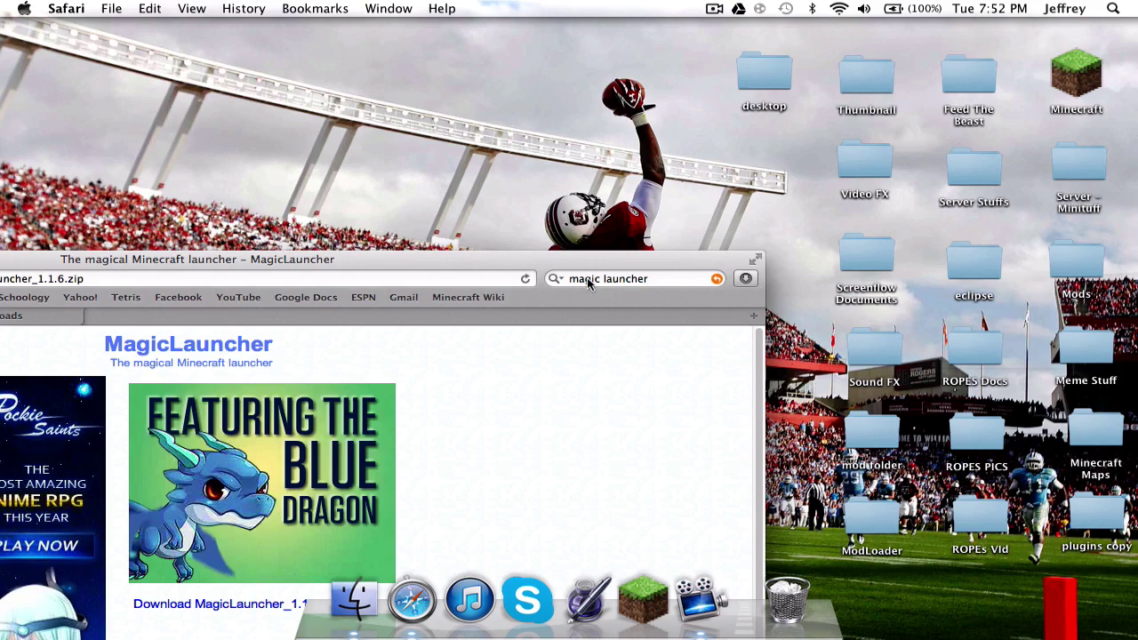
pyautogui.click(745, 278)
pyautogui.moveTo(794, 121); pyautogui.dragTo(622, 119)
pyautogui.click(718, 264)
pyautogui.doubleClick(718, 264)
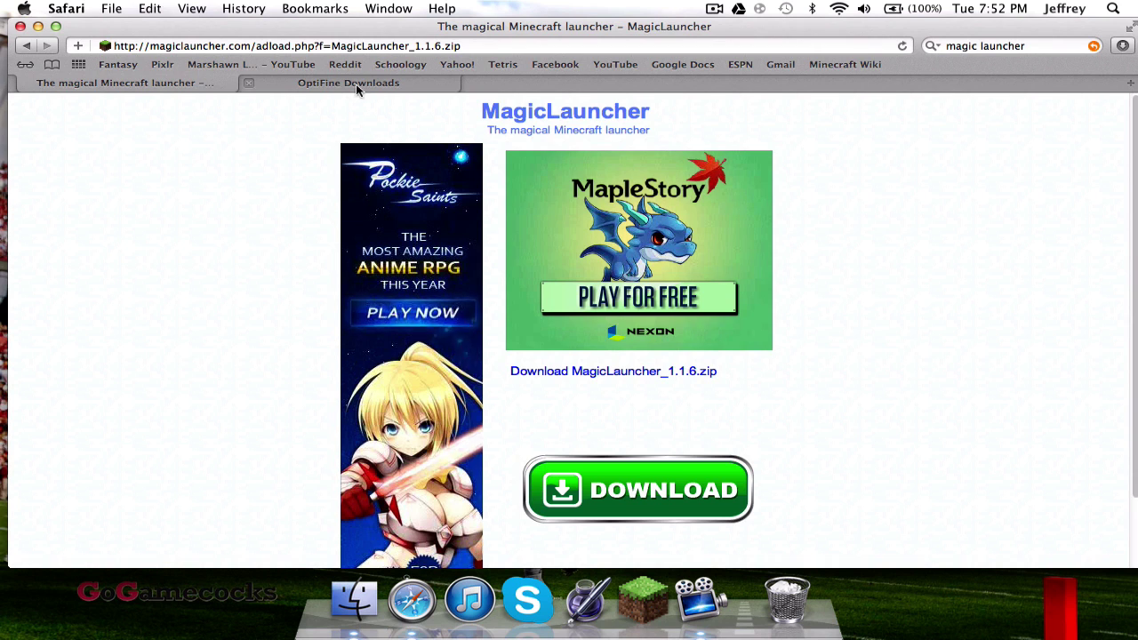
# Examine the OptiFine HD Ultra versions offered for Minecraft 1.6.2 on the OptiFine Downloads page
pyautogui.click(356, 84)
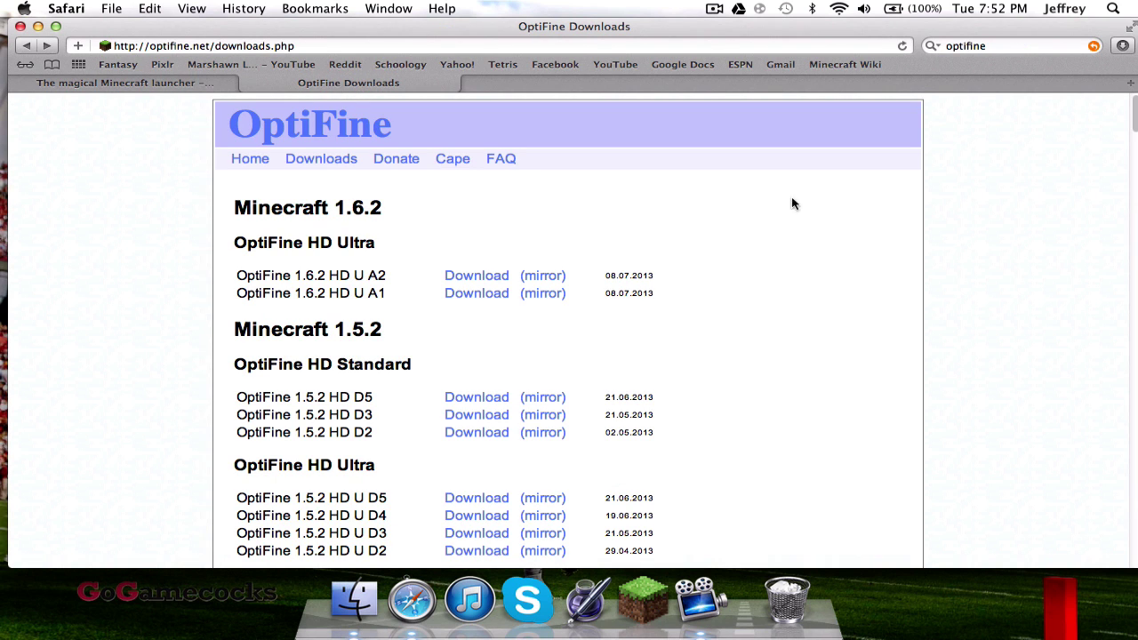
pyautogui.scroll(-1, 925, 227)
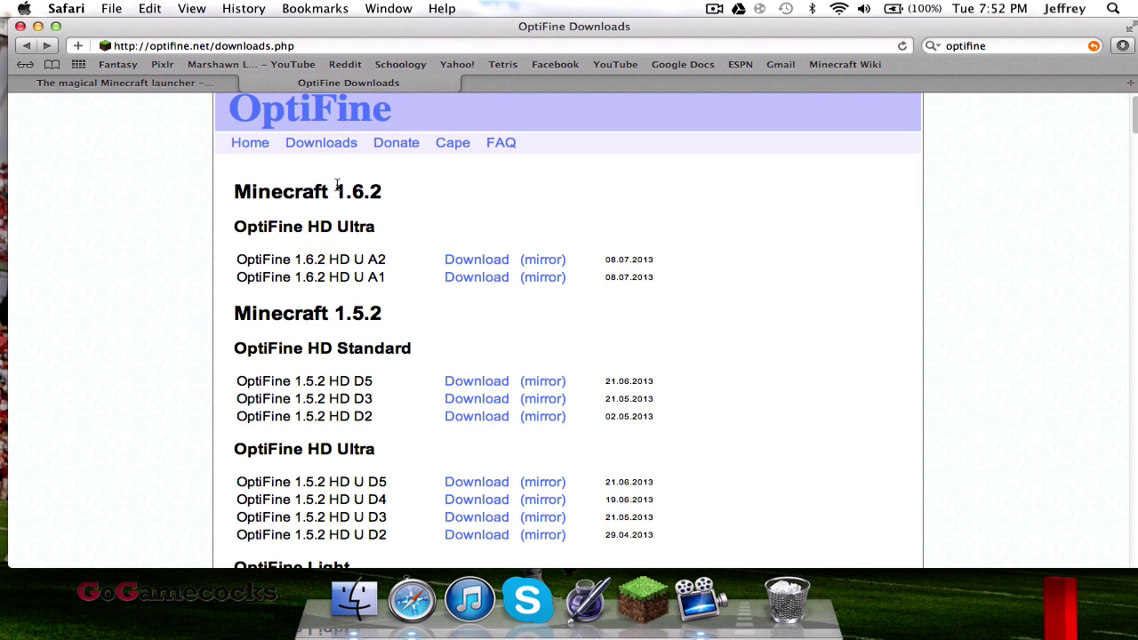
pyautogui.moveTo(249, 185); pyautogui.dragTo(334, 195)
pyautogui.click(382, 191)
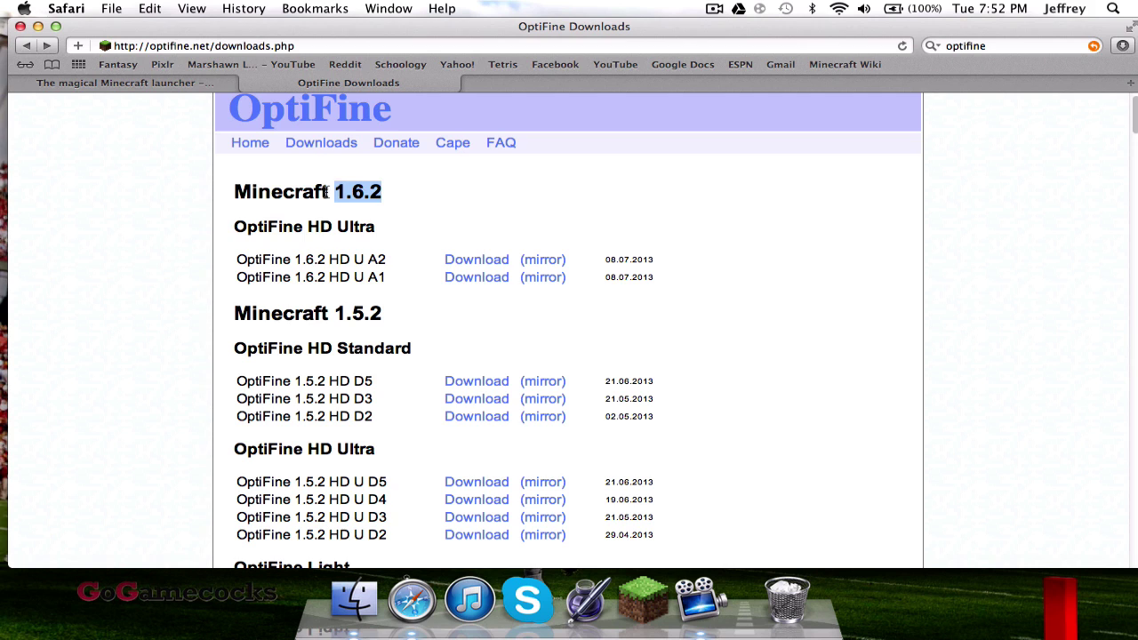
pyautogui.click(308, 204)
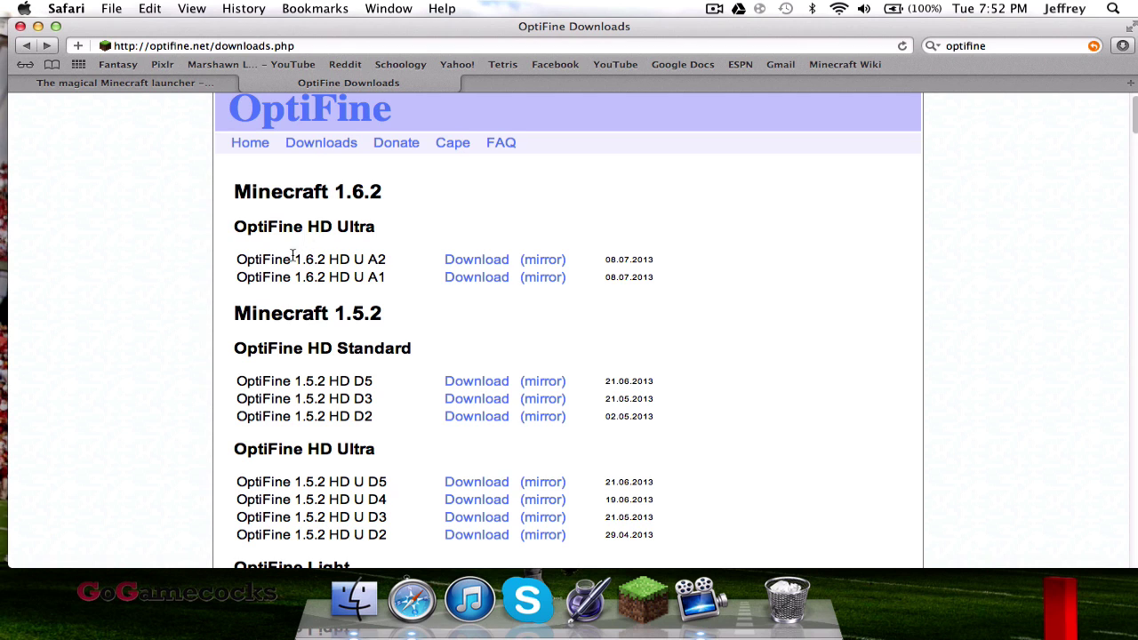
pyautogui.moveTo(300, 260); pyautogui.dragTo(317, 260)
pyautogui.click(358, 259)
pyautogui.moveTo(366, 259); pyautogui.dragTo(387, 260)
pyautogui.click(309, 260)
pyautogui.moveTo(244, 259)
pyautogui.mouseDown()
pyautogui.moveTo(387, 260)
pyautogui.moveTo(236, 277)
pyautogui.moveTo(250, 277)
pyautogui.mouseUp()
pyautogui.click(388, 259)
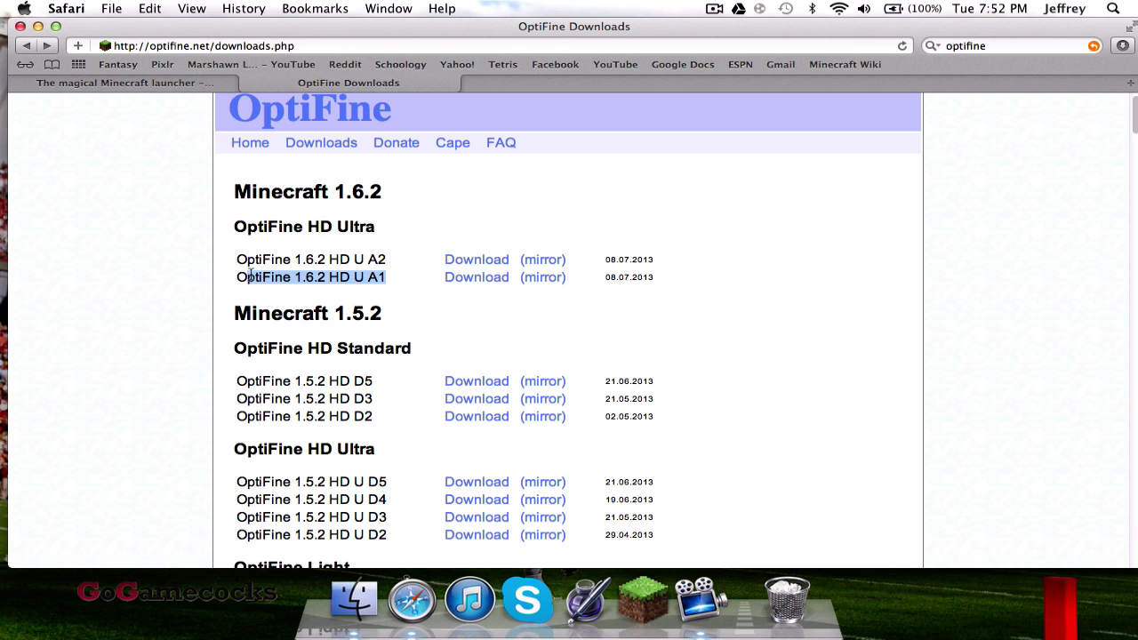
pyautogui.click(241, 276)
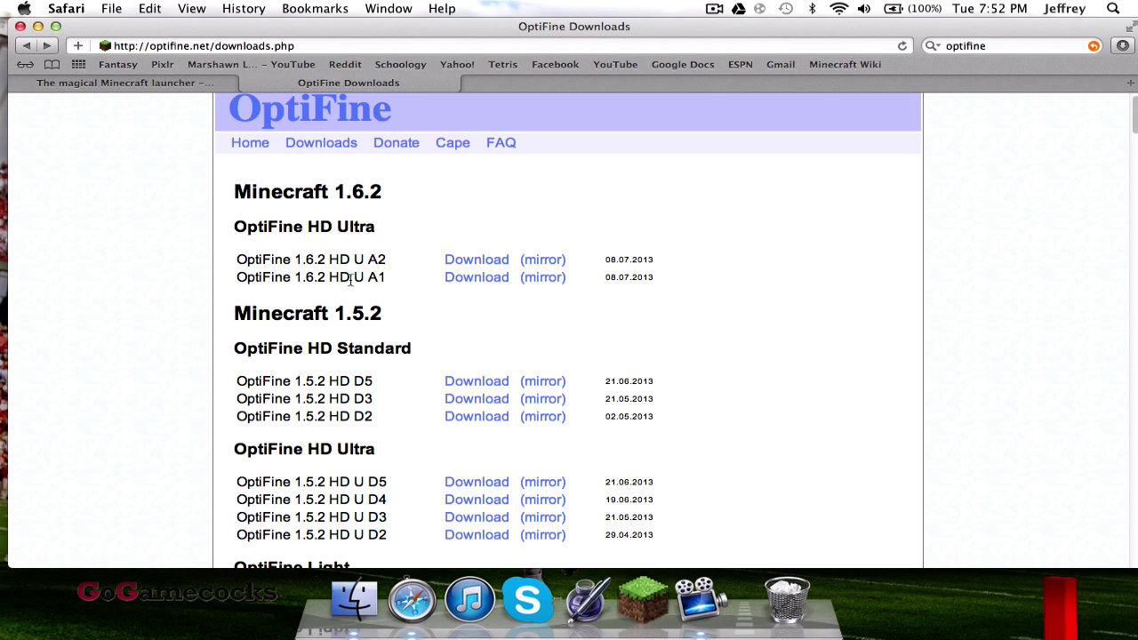
pyautogui.moveTo(402, 261); pyautogui.dragTo(273, 258)
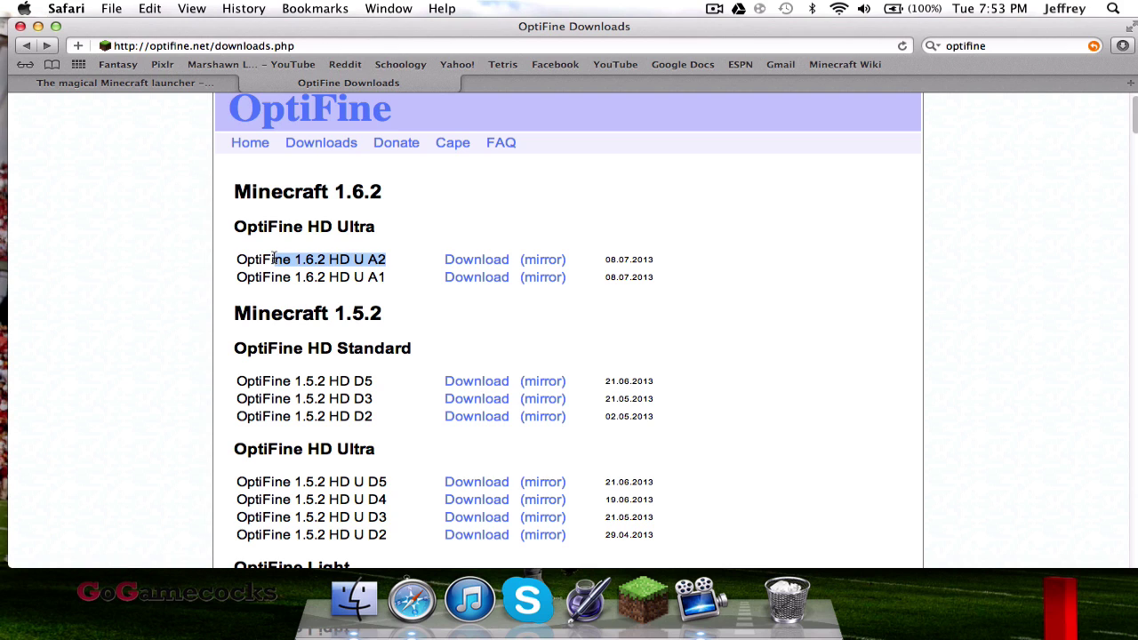
pyautogui.click(273, 258)
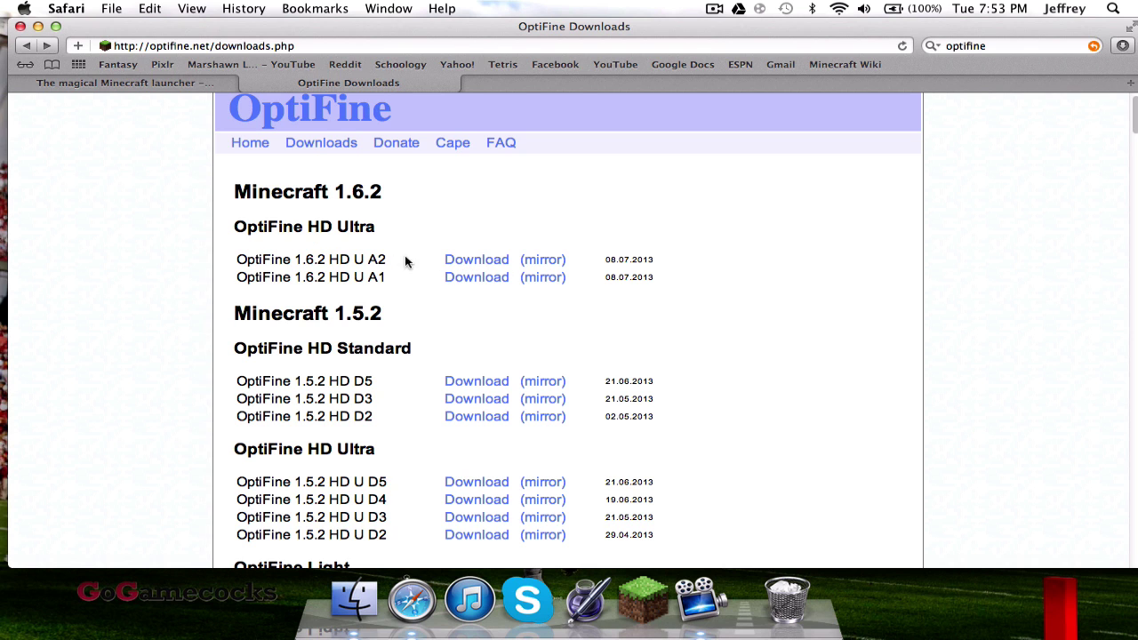
# Download OptiFine_1.6.2_HD_U_A2.zip, passing through the AdF.ly advertisement page
pyautogui.click(488, 259)
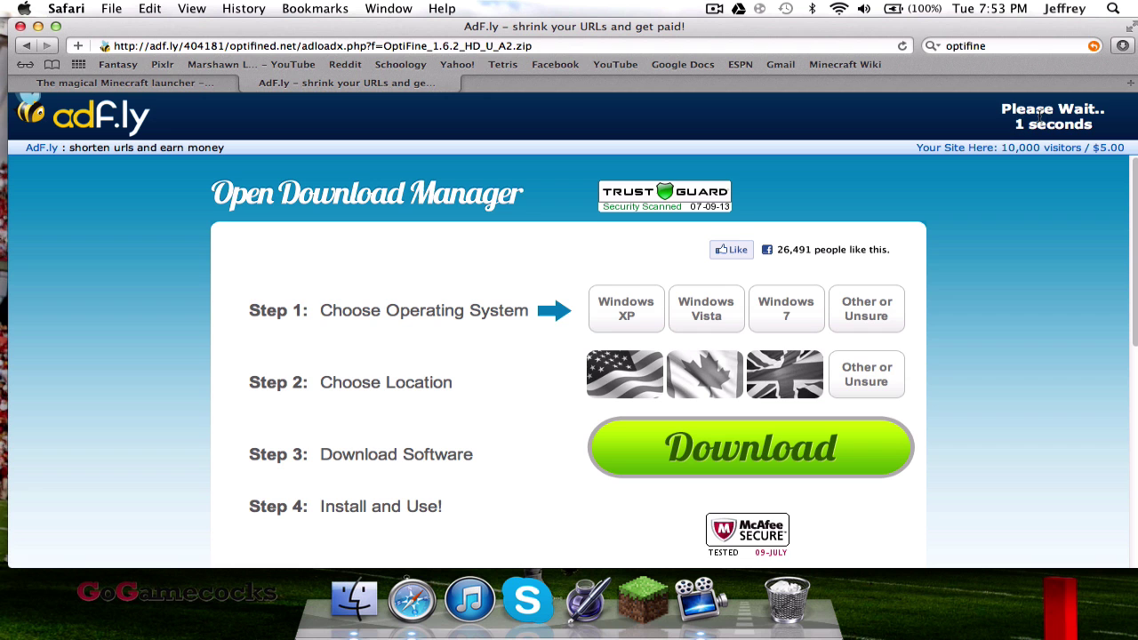
pyautogui.click(1053, 118)
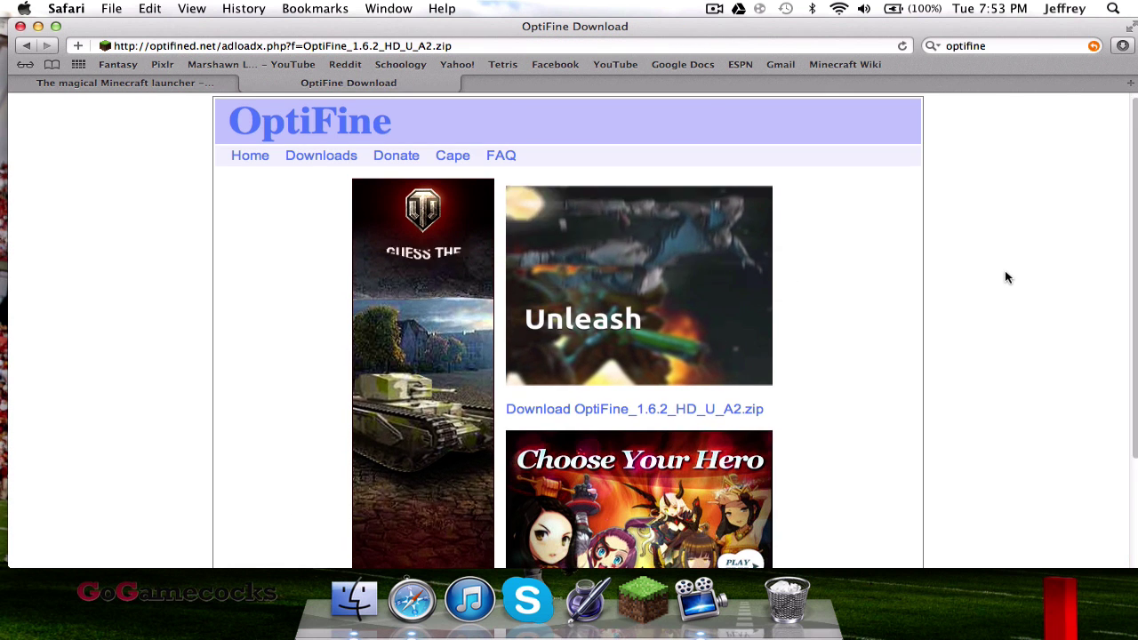
pyautogui.scroll(-1, 1006, 274)
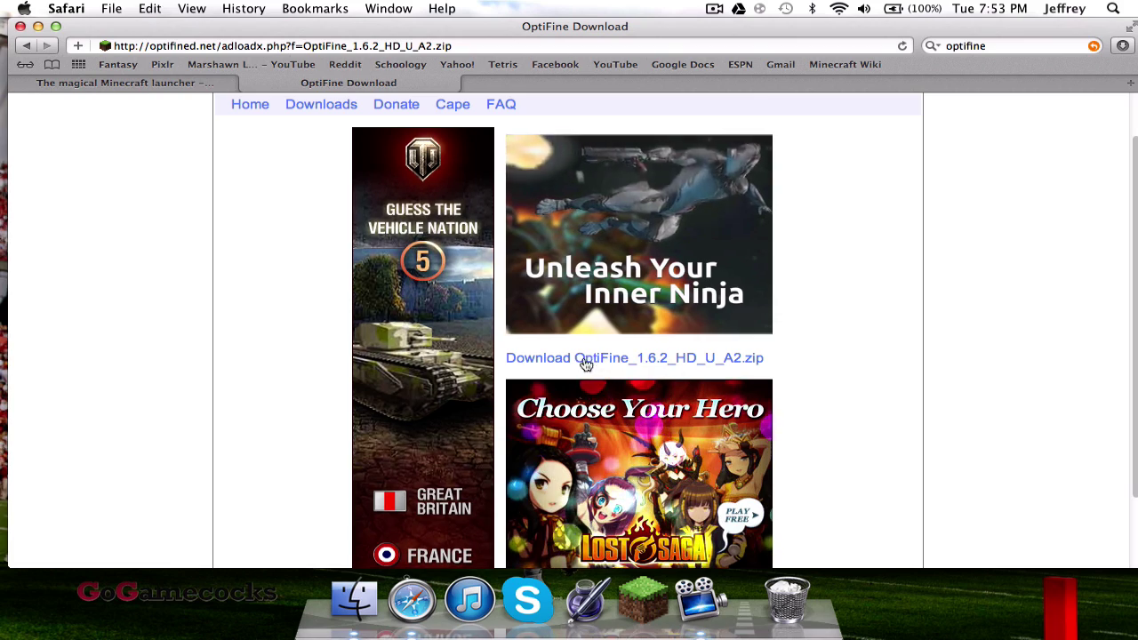
pyautogui.click(612, 357)
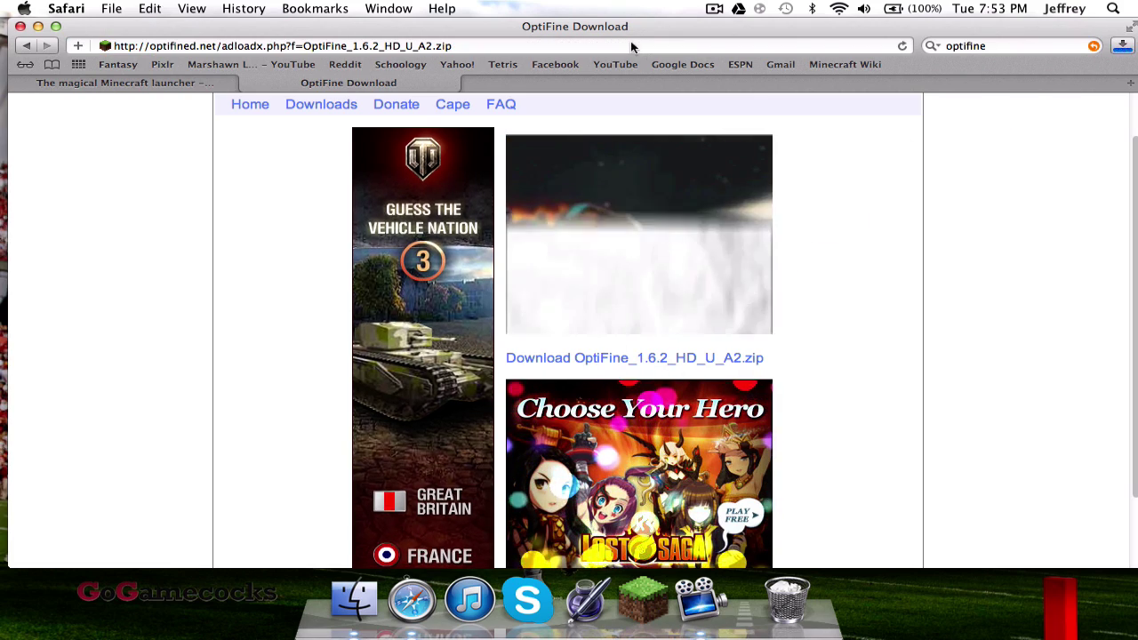
# Place the downloaded OptiFine_1-2 folder on the desktop from the download list and minimize the browser window
pyautogui.moveTo(628, 30); pyautogui.dragTo(264, 274)
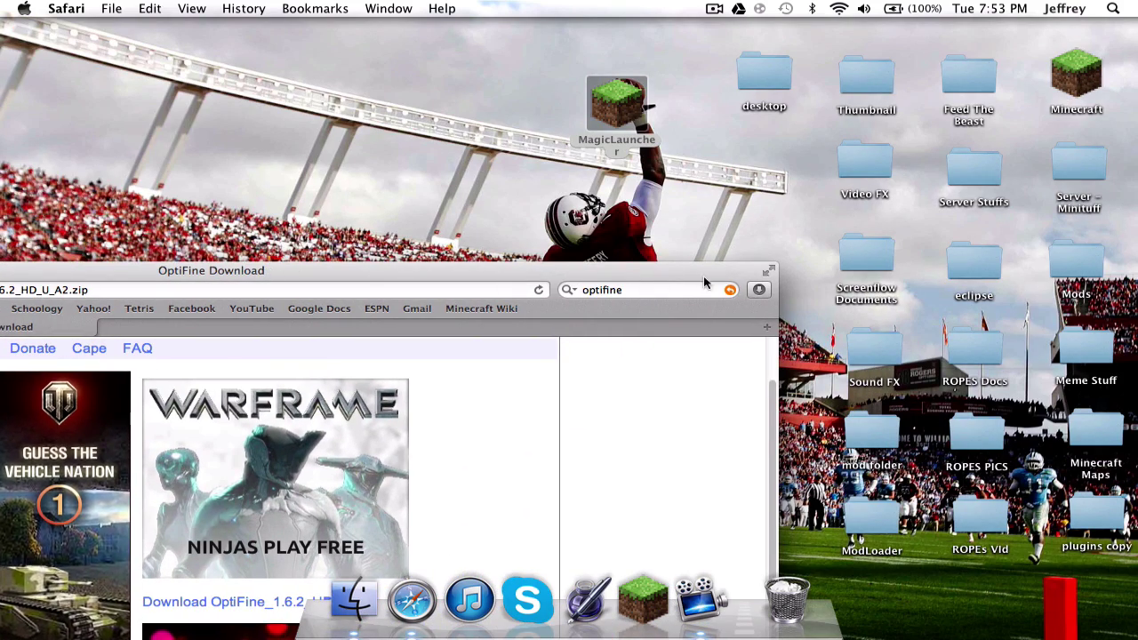
pyautogui.click(758, 291)
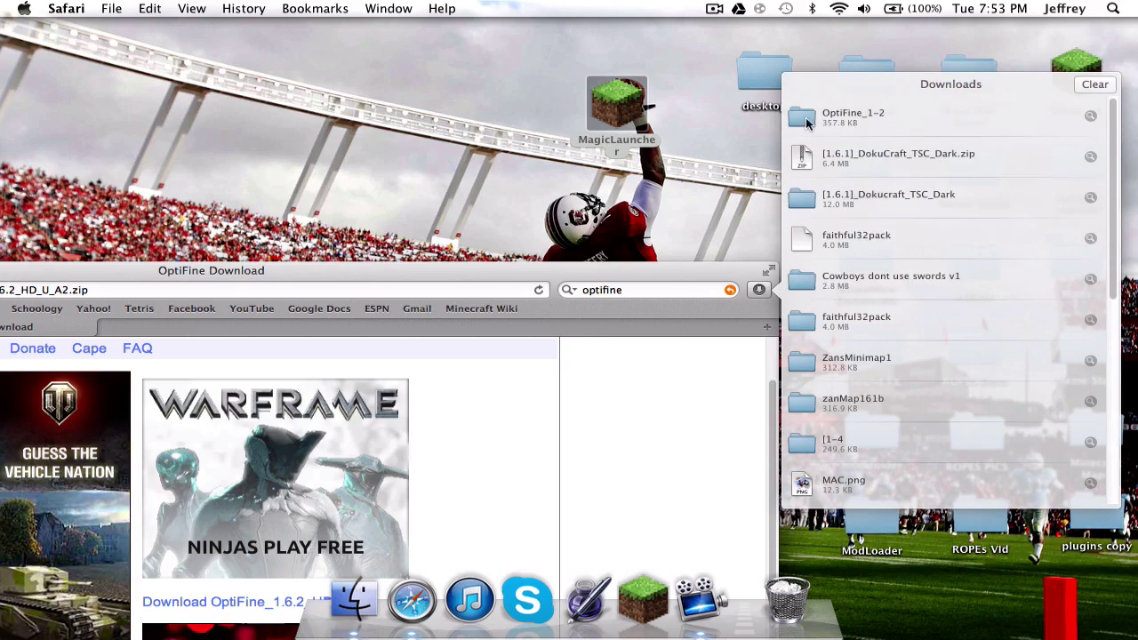
pyautogui.moveTo(720, 271); pyautogui.dragTo(1134, 55)
pyautogui.click(90, 55)
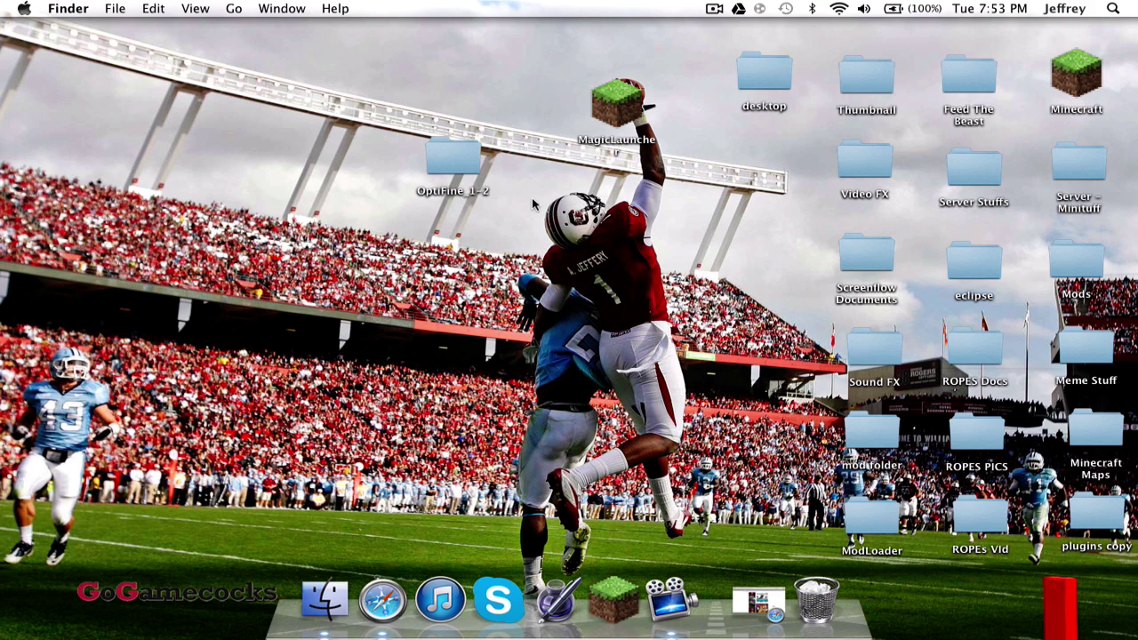
pyautogui.moveTo(529, 184); pyautogui.dragTo(509, 195)
# Open the OptiFine_1-2 folder on the desktop and compress all 72 of its items into one zip archive
pyautogui.doubleClick(447, 156)
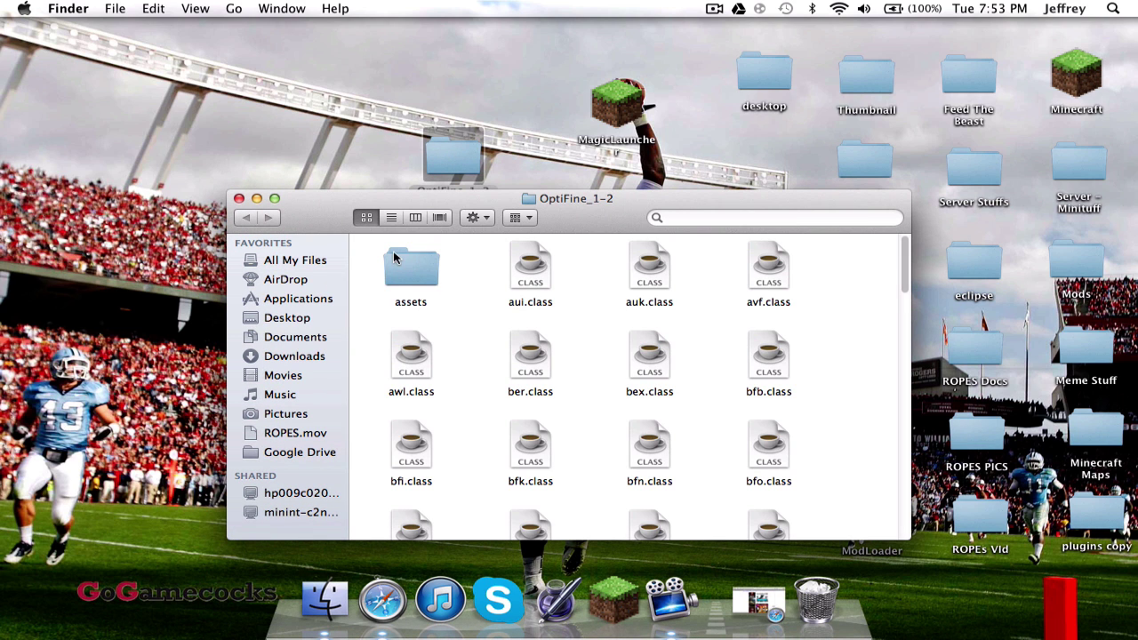
pyautogui.press('super+a')
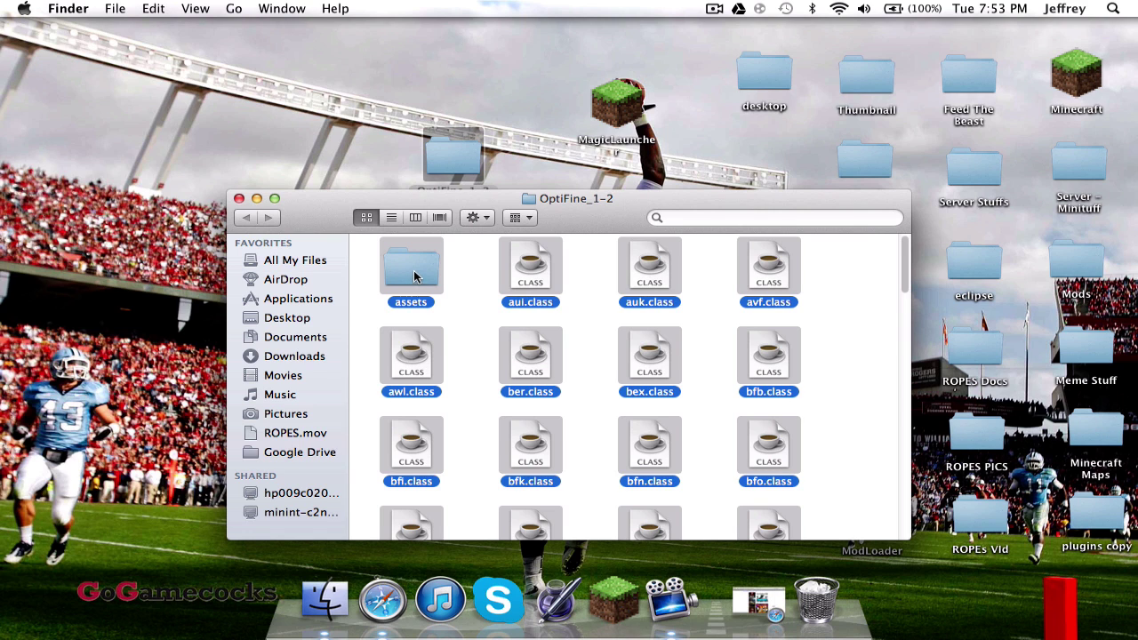
pyautogui.rightClick(413, 276)
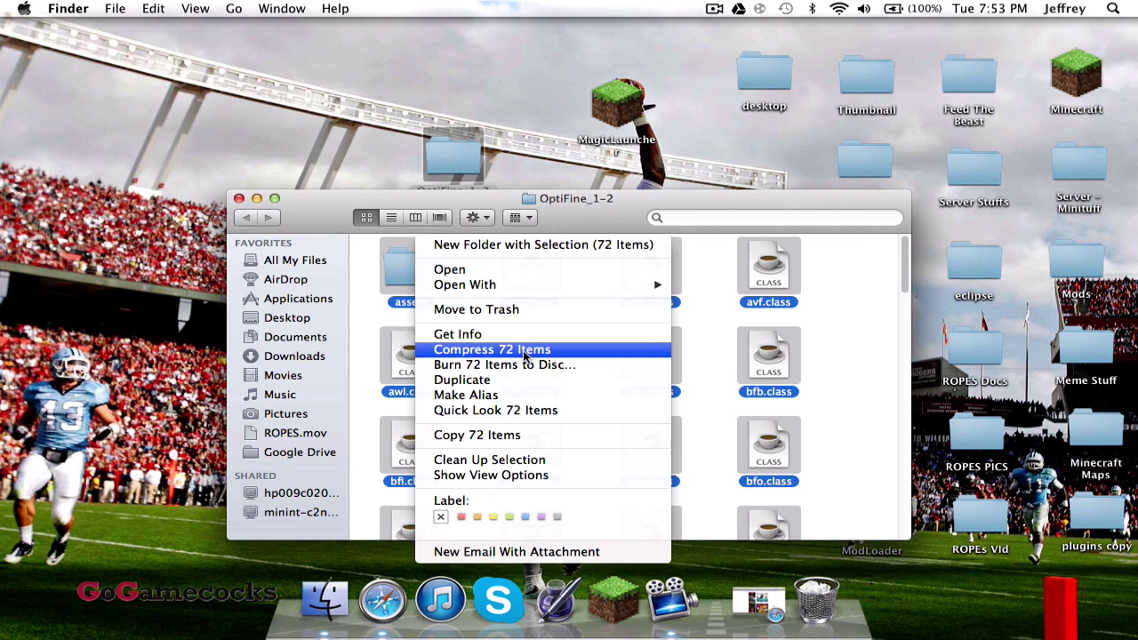
pyautogui.press('Escape')
pyautogui.click(482, 365)
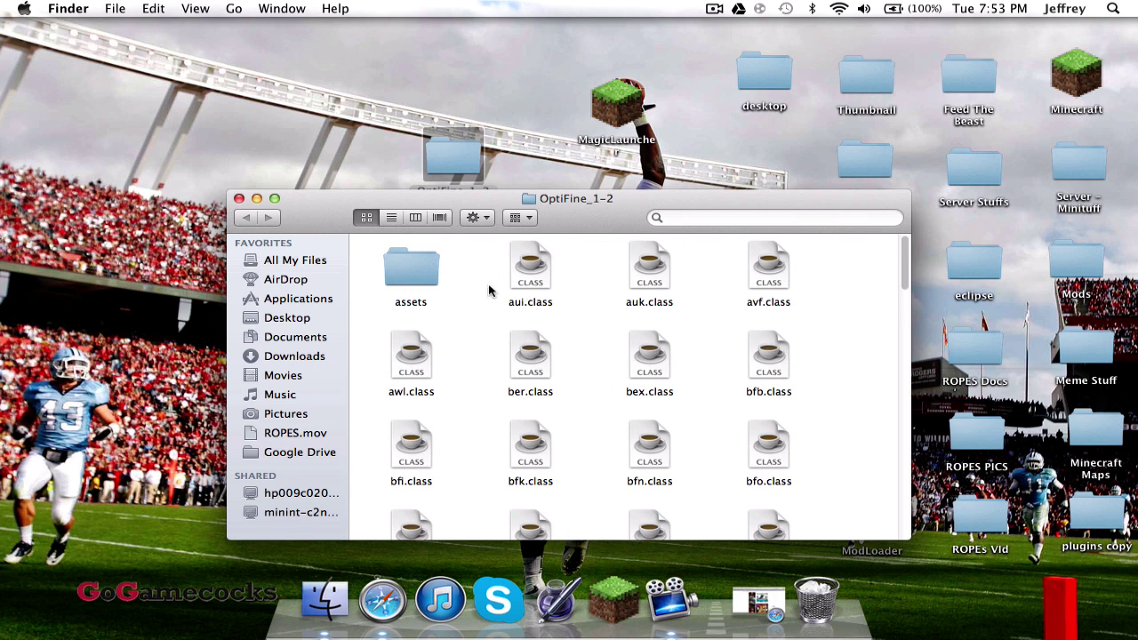
# Arrange the OptiFine_1-2 folder's contents by kind and locate Archive.zip among the documents
pyautogui.click(515, 218)
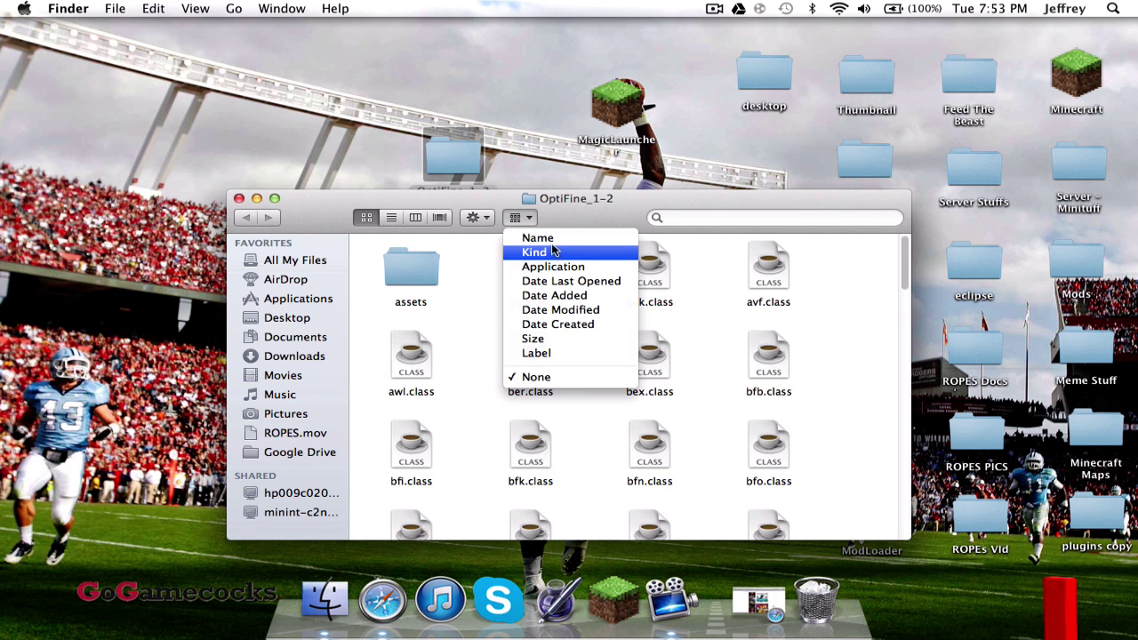
pyautogui.click(549, 255)
pyautogui.scroll(-2, 509, 364)
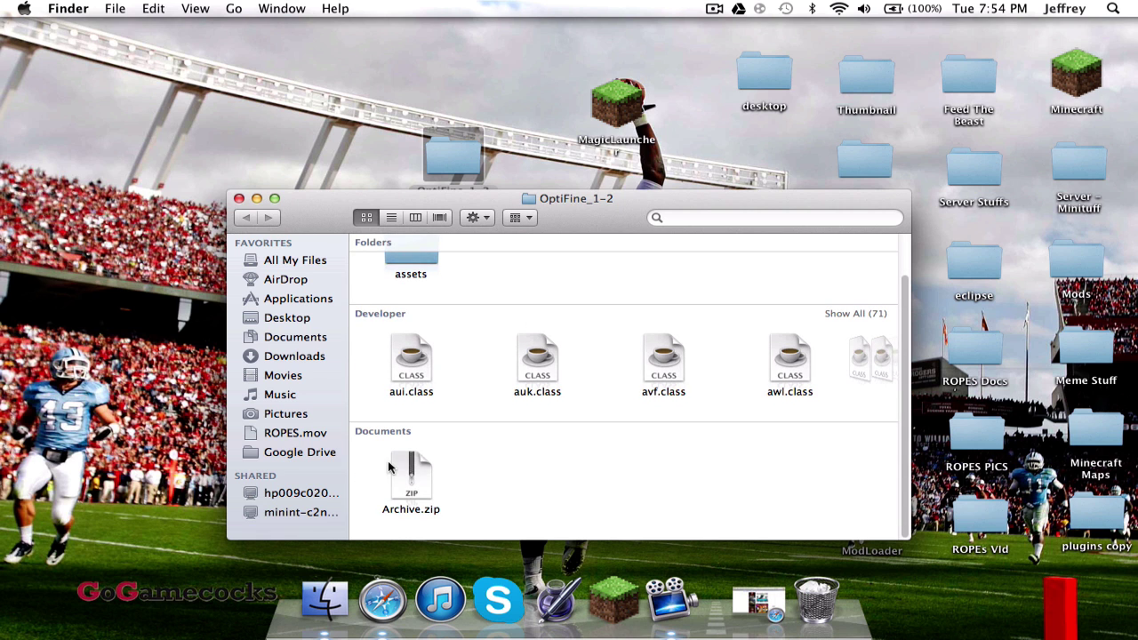
# Move Archive.zip out of the OptiFine_1-2 folder onto the desktop, close the folder window and place the archive below the folder's icon
pyautogui.moveTo(403, 508); pyautogui.dragTo(174, 422)
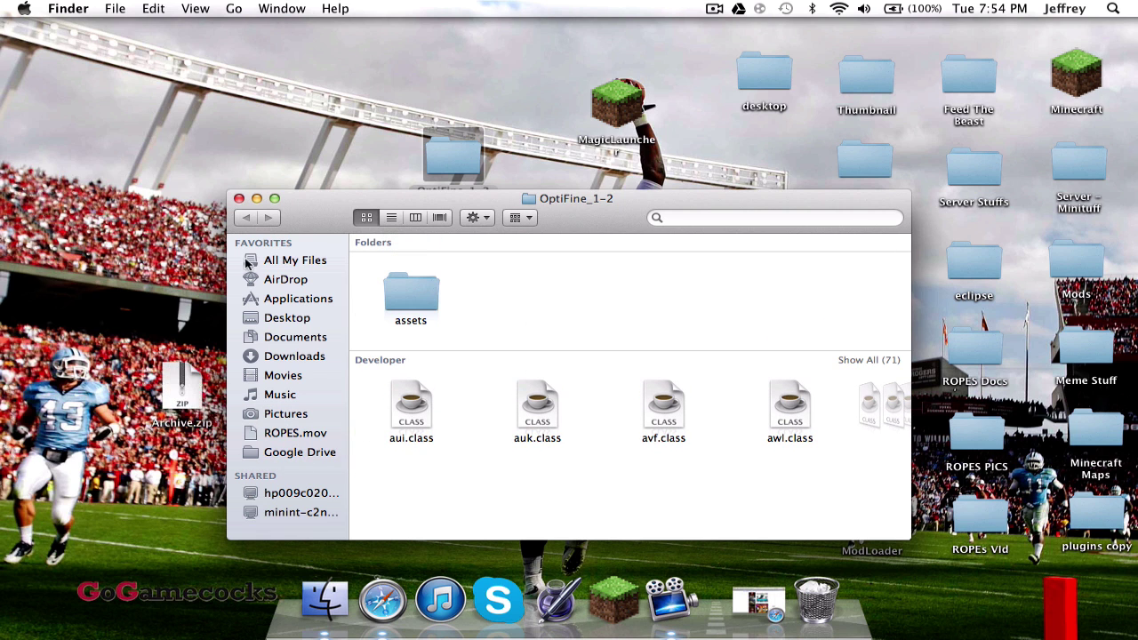
pyautogui.click(239, 198)
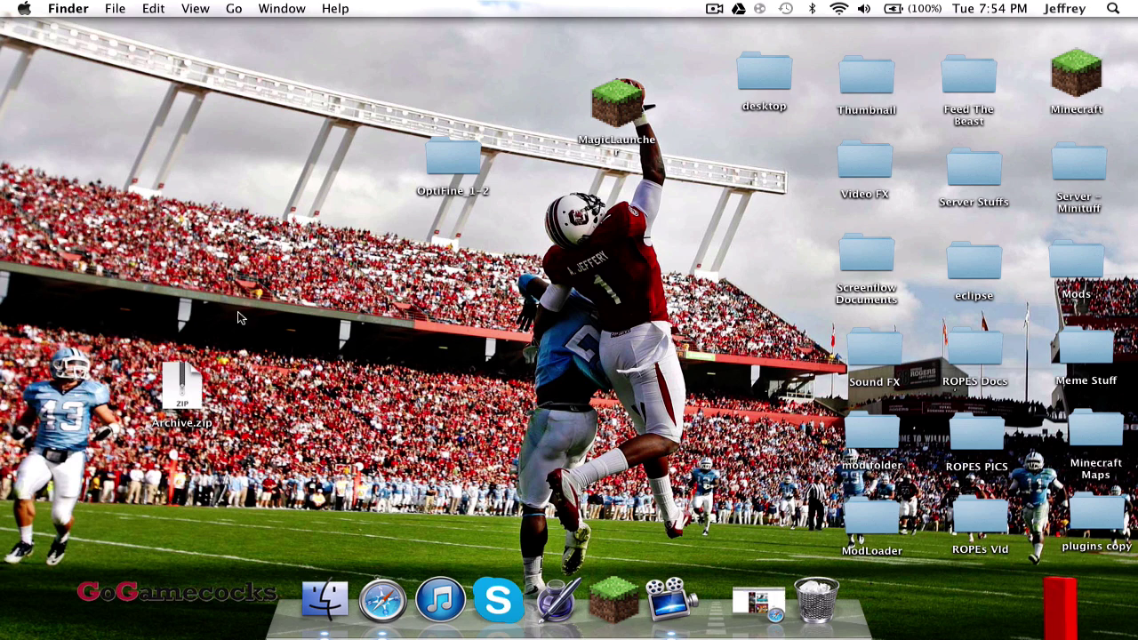
pyautogui.moveTo(198, 400); pyautogui.dragTo(421, 300)
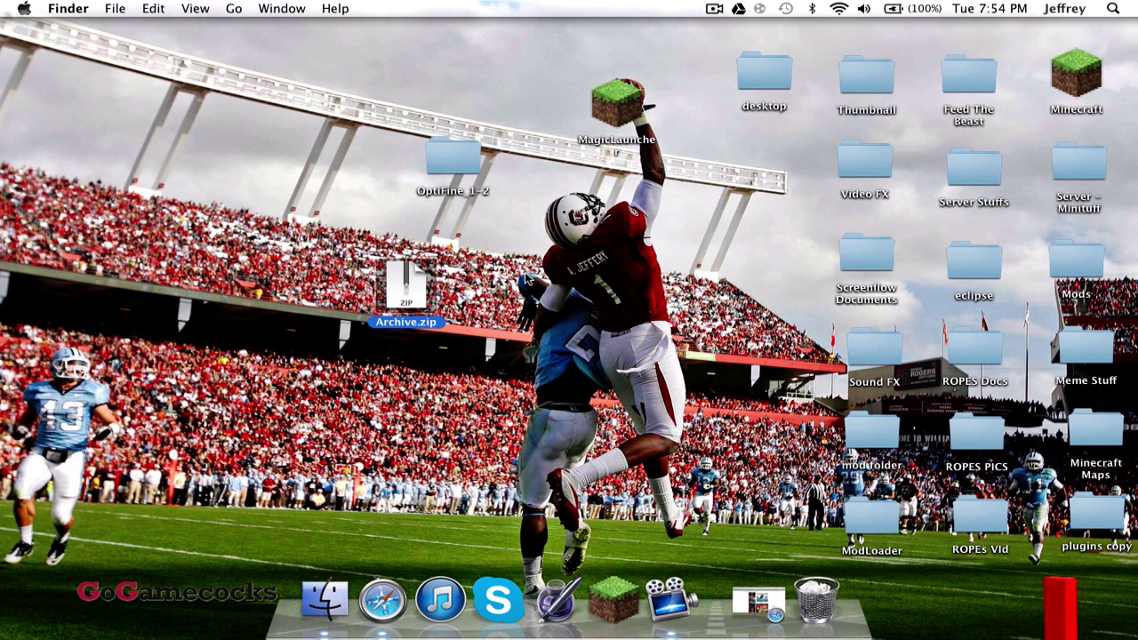
# Rename Archive.zip on the desktop as Optifine1.6.2.zip
pyautogui.press('Return')
pyautogui.write('Optifine')
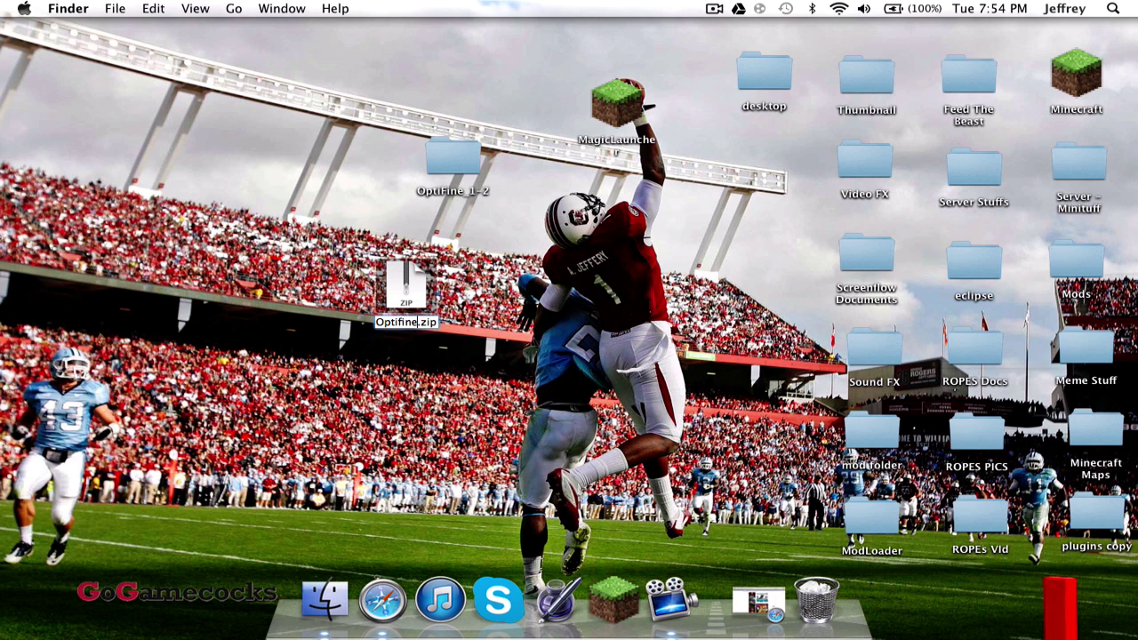
pyautogui.write('1.6.2')
pyautogui.press('Return')
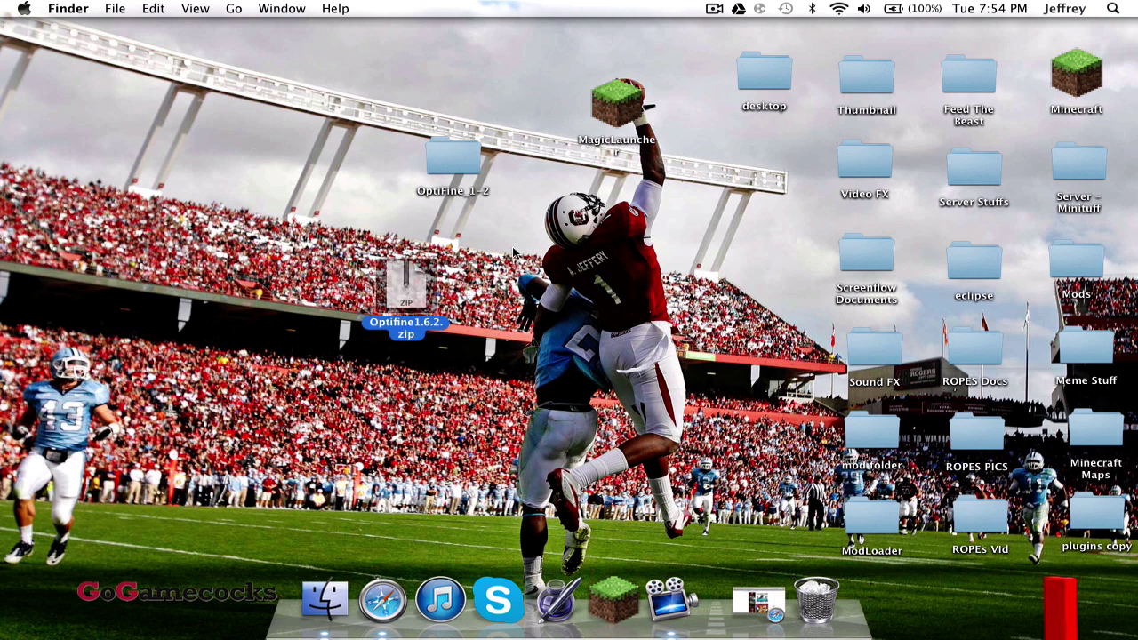
pyautogui.click(514, 278)
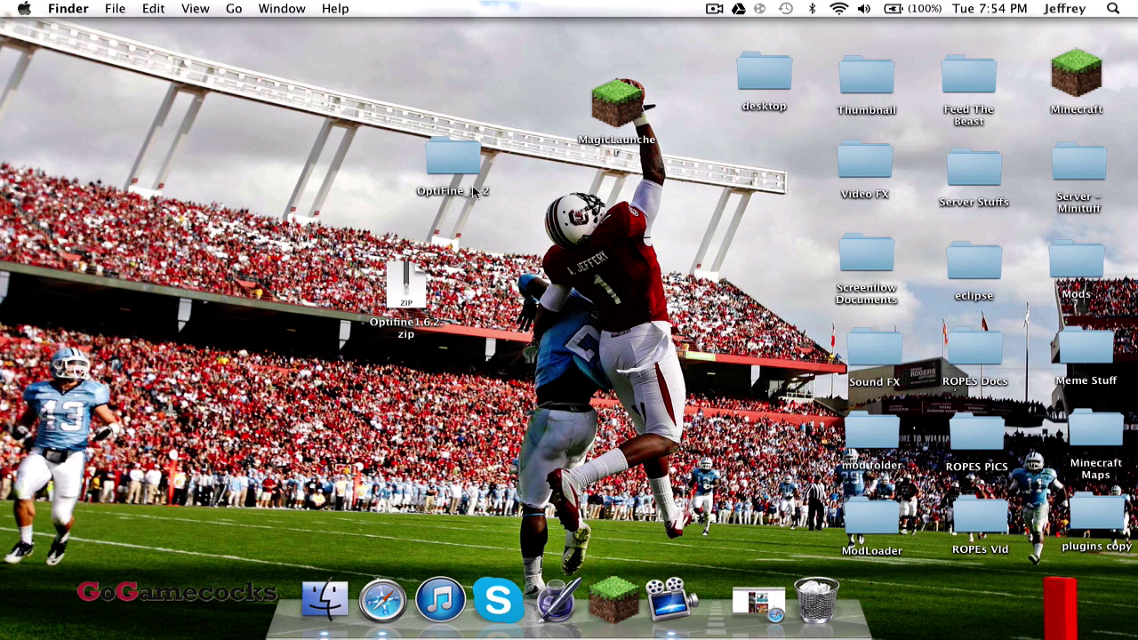
# Put the unneeded OptiFine_1-2 folder from the desktop in the Trash
pyautogui.moveTo(466, 162); pyautogui.dragTo(479, 108)
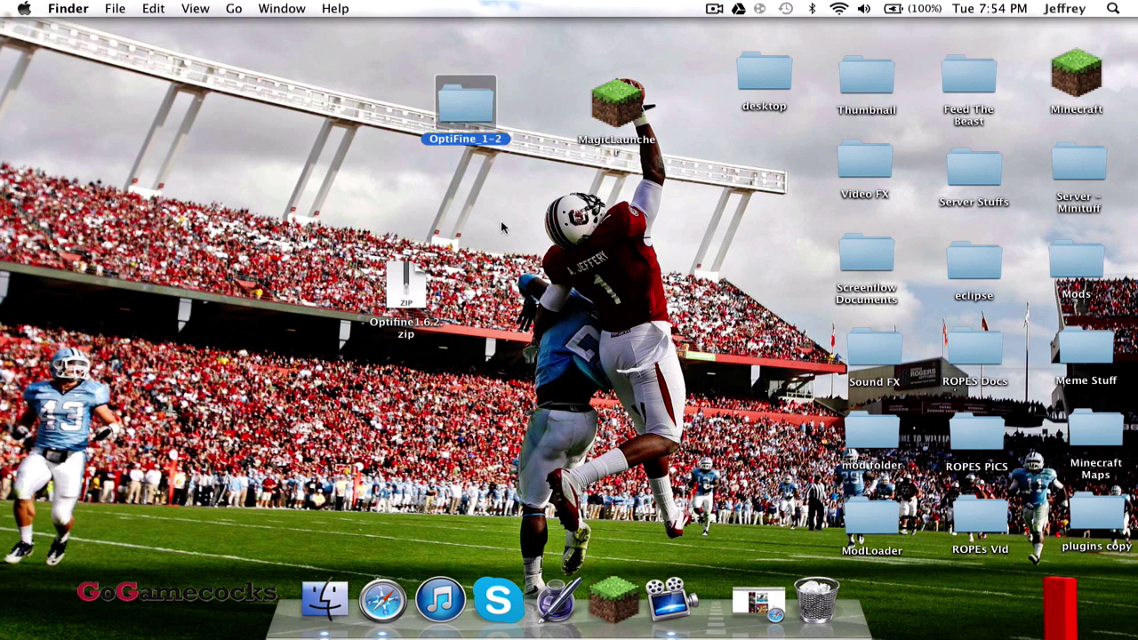
pyautogui.click(455, 300)
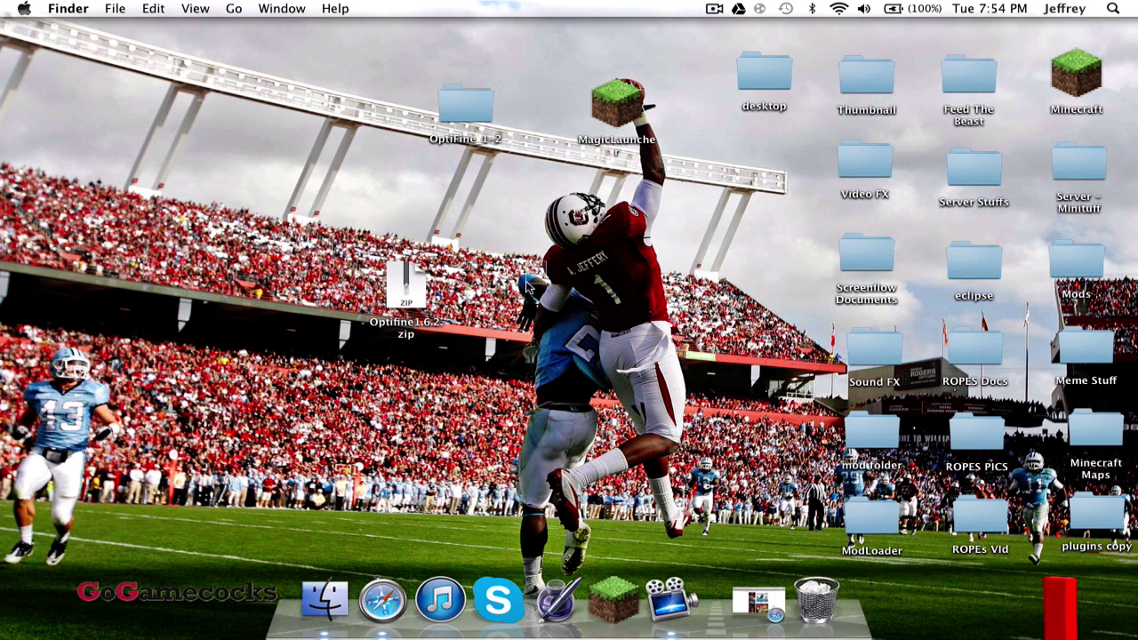
pyautogui.moveTo(480, 117); pyautogui.dragTo(805, 594)
pyautogui.click(576, 336)
pyautogui.moveTo(464, 107); pyautogui.dragTo(810, 589)
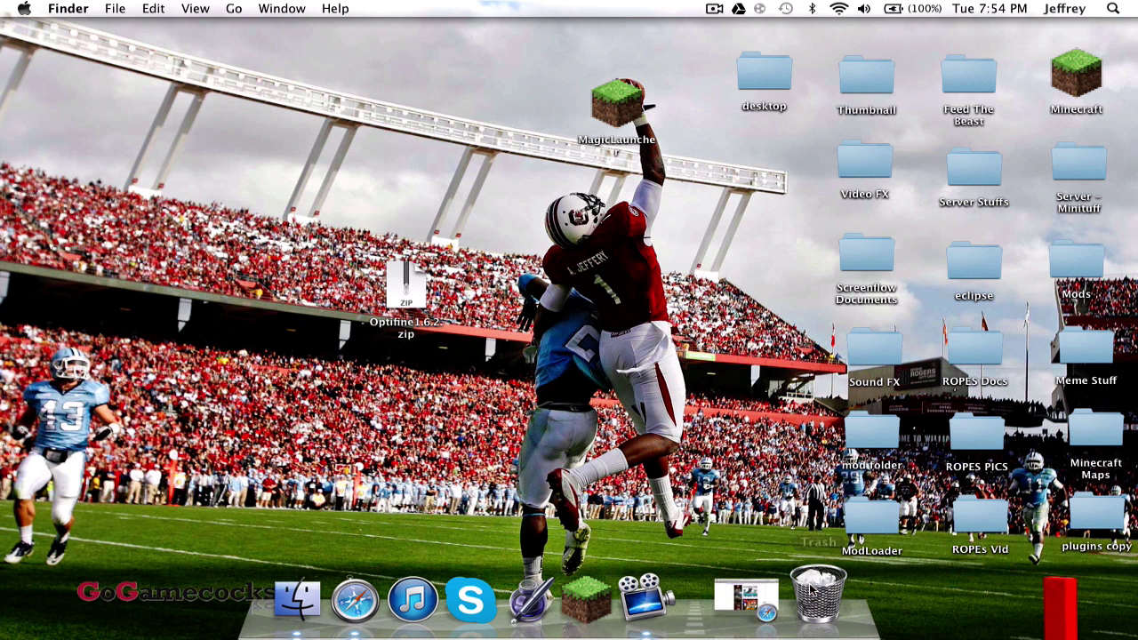
# Create a desktop folder named My MC Mods and move Optifine1.6.2.zip into it
pyautogui.rightClick(730, 229)
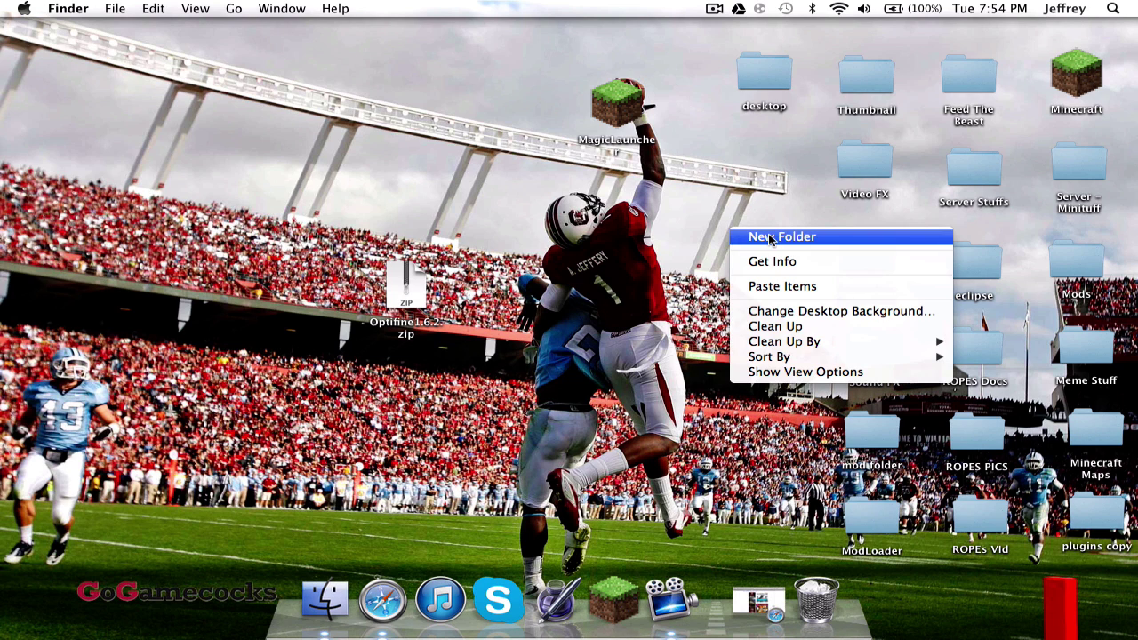
pyautogui.click(771, 237)
pyautogui.write('M')
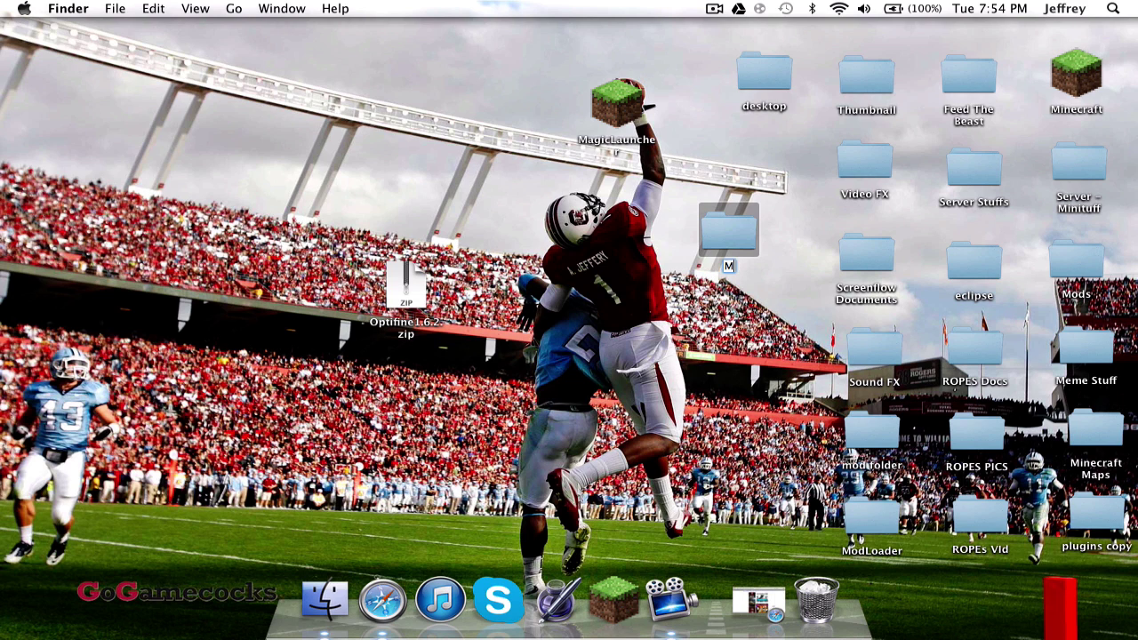
pyautogui.write('y MC Mods')
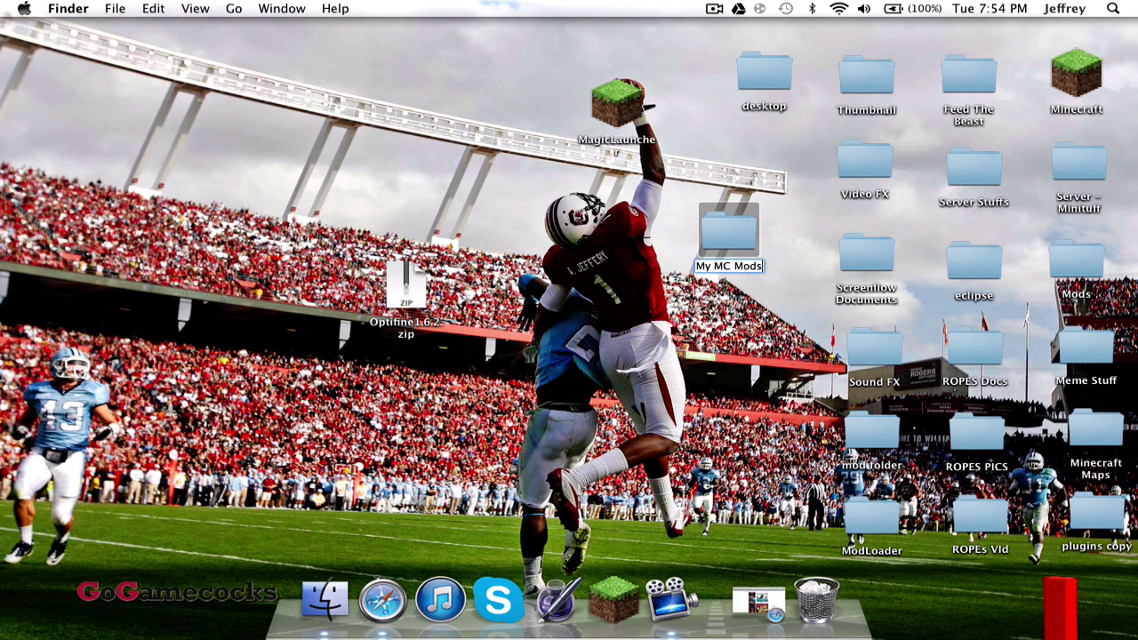
pyautogui.press('Escape')
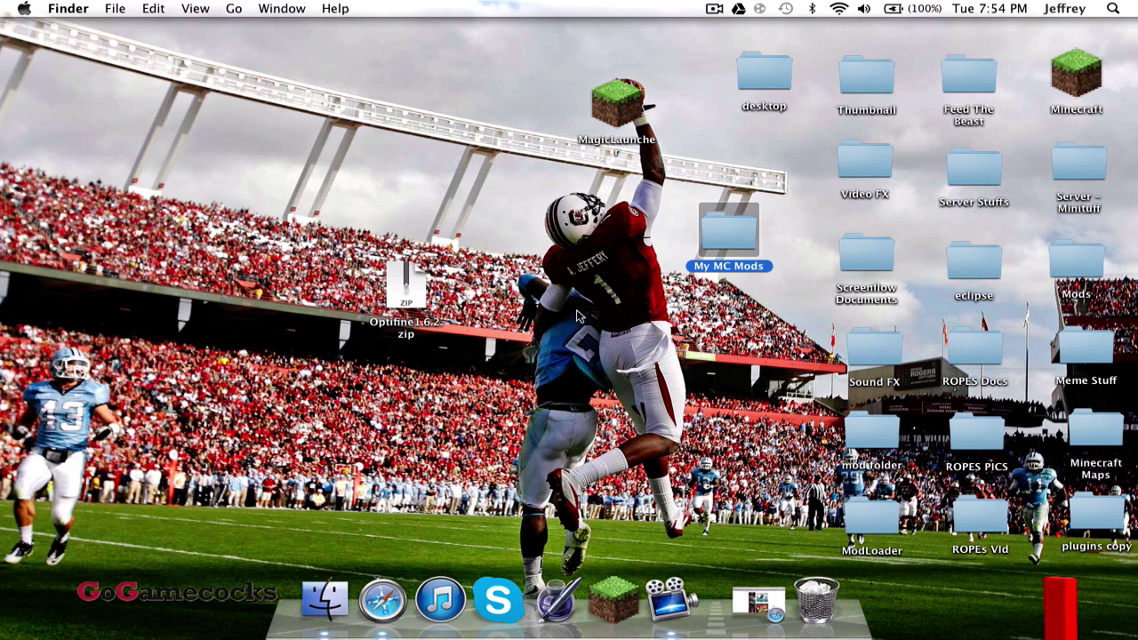
pyautogui.click(576, 319)
pyautogui.moveTo(404, 293); pyautogui.dragTo(710, 247)
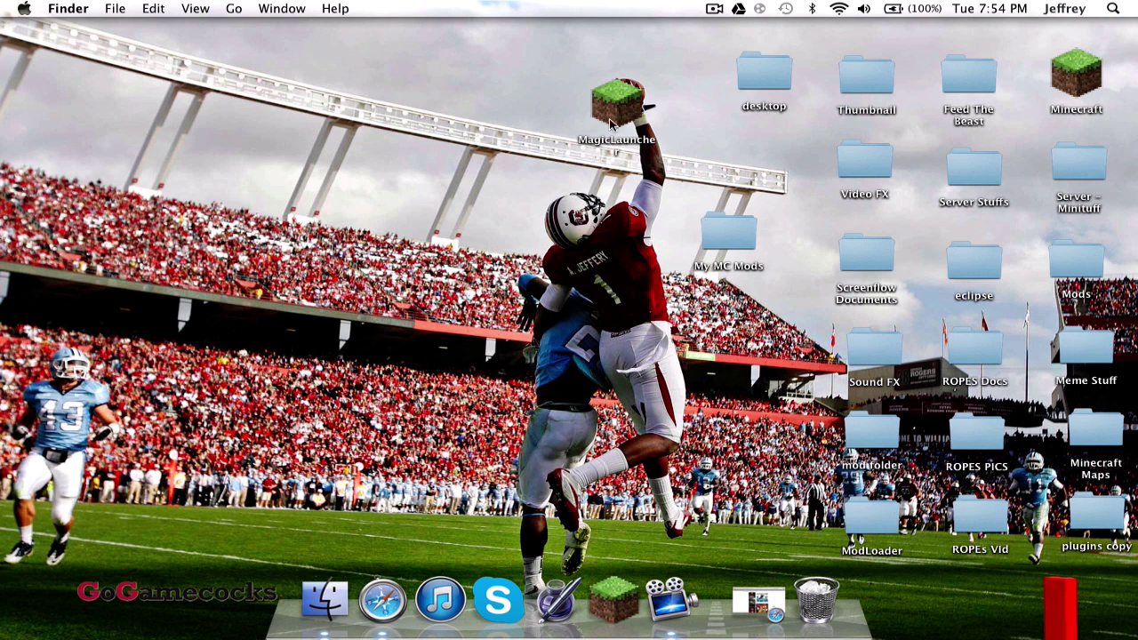
# Launch MagicLauncher from the desktop and move its window up so that the login area is clear of the Dock
pyautogui.moveTo(612, 124); pyautogui.dragTo(550, 252)
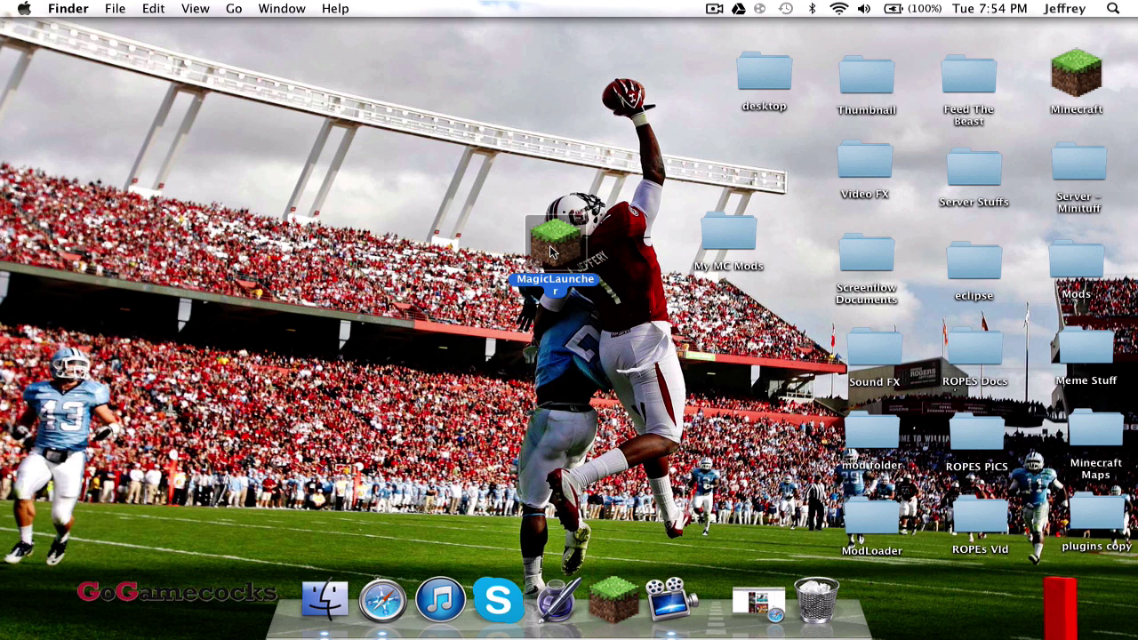
pyautogui.doubleClick(549, 253)
pyautogui.click(700, 247)
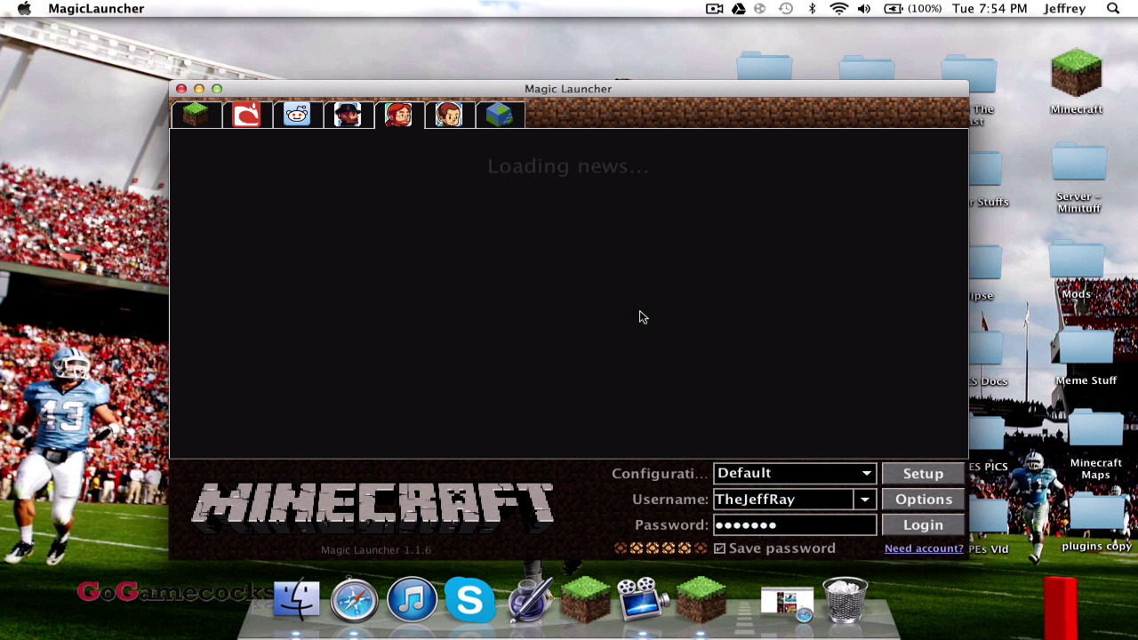
pyautogui.moveTo(601, 89); pyautogui.dragTo(568, 18)
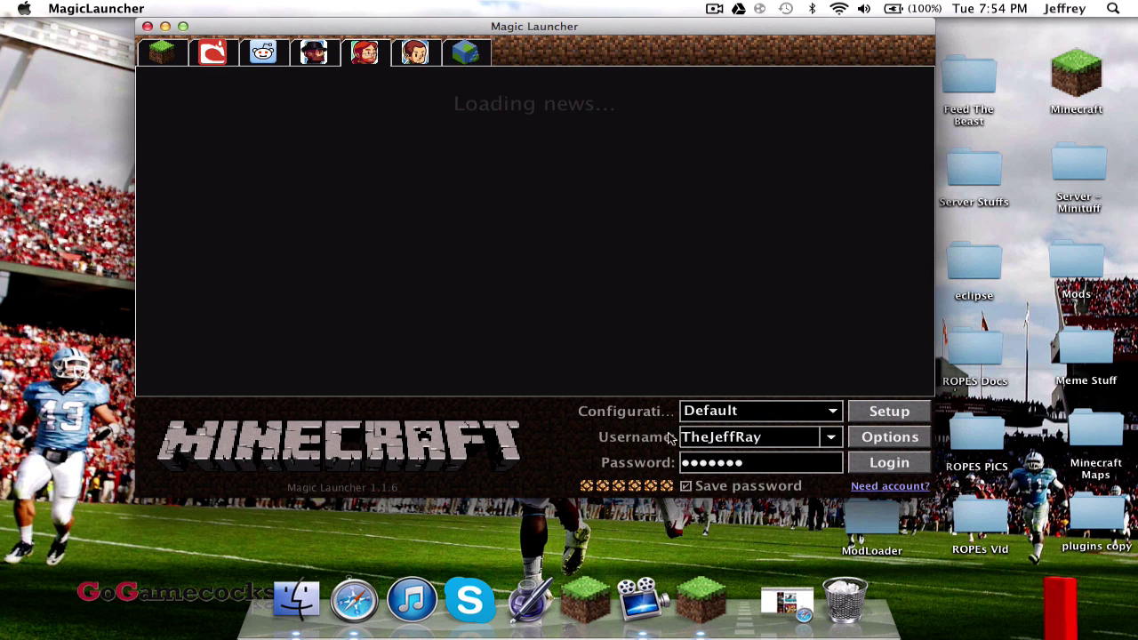
# Open the launcher's setup and select 1.6.2 as the environment for the Default configuration
pyautogui.click(889, 411)
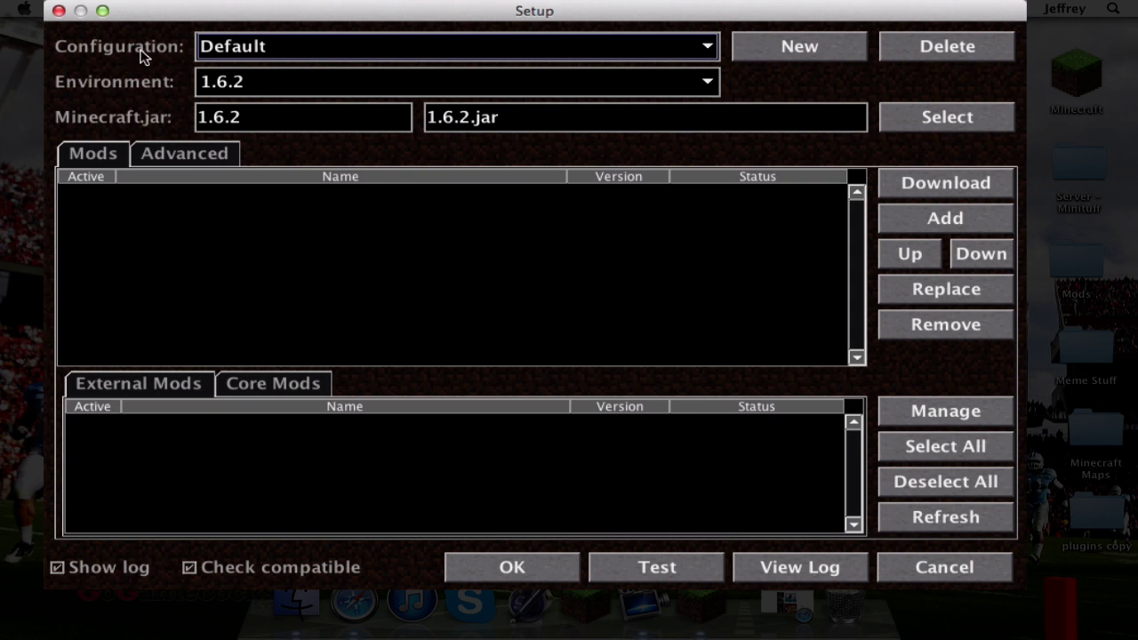
pyautogui.click(708, 83)
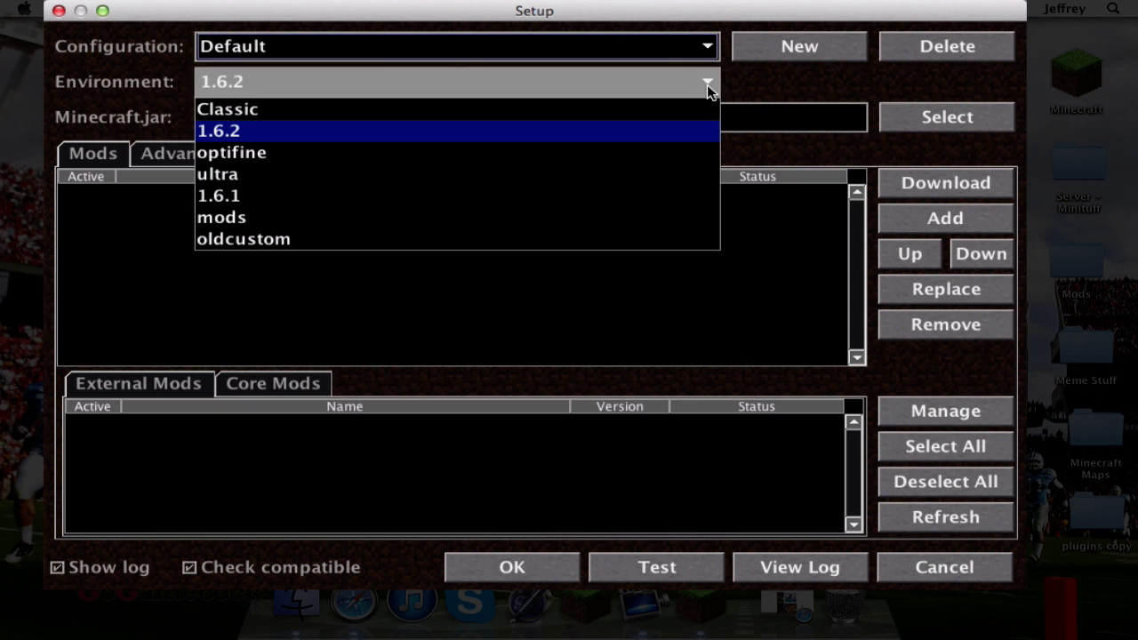
pyautogui.click(222, 132)
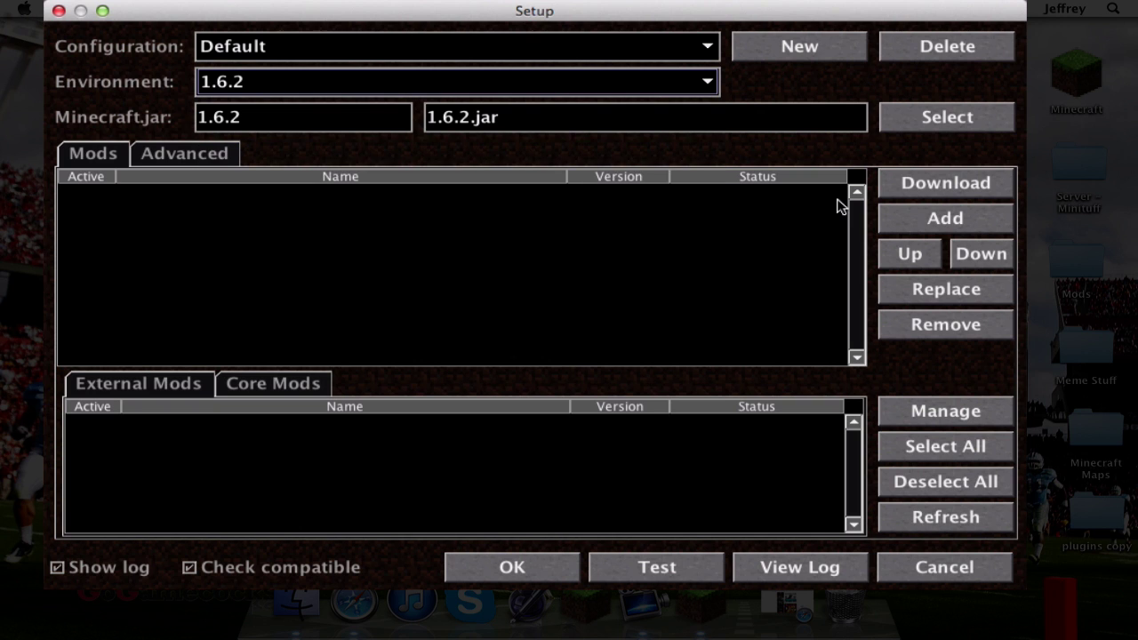
# Add Optifine1.6.2.zip from the desktop's My MC Mods folder to the mods list and confirm the setup
pyautogui.click(946, 220)
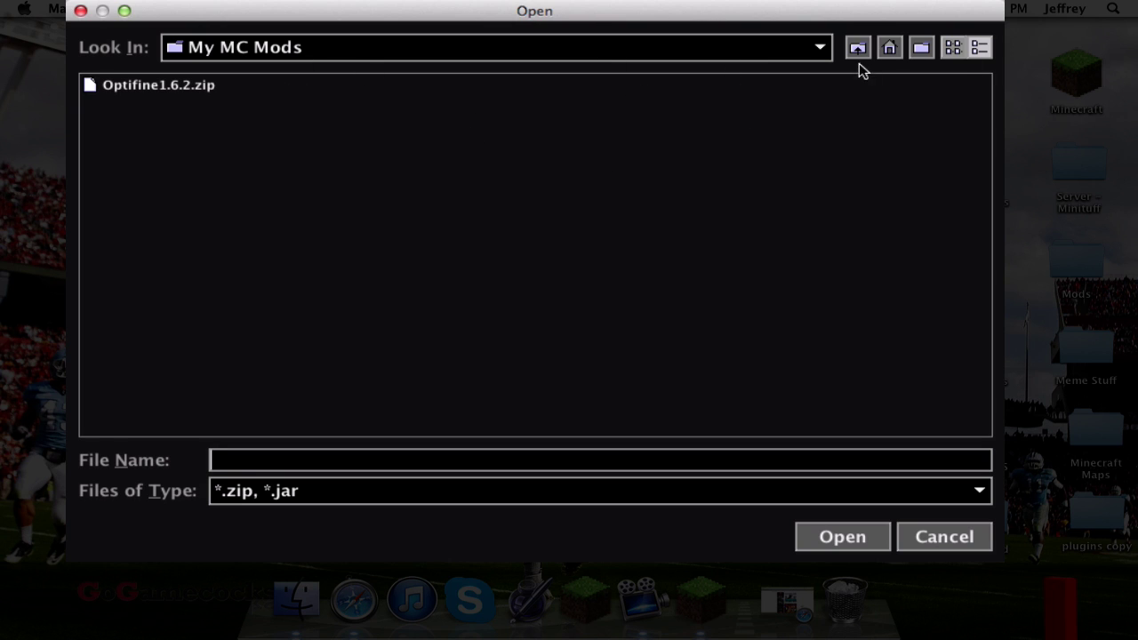
pyautogui.click(884, 50)
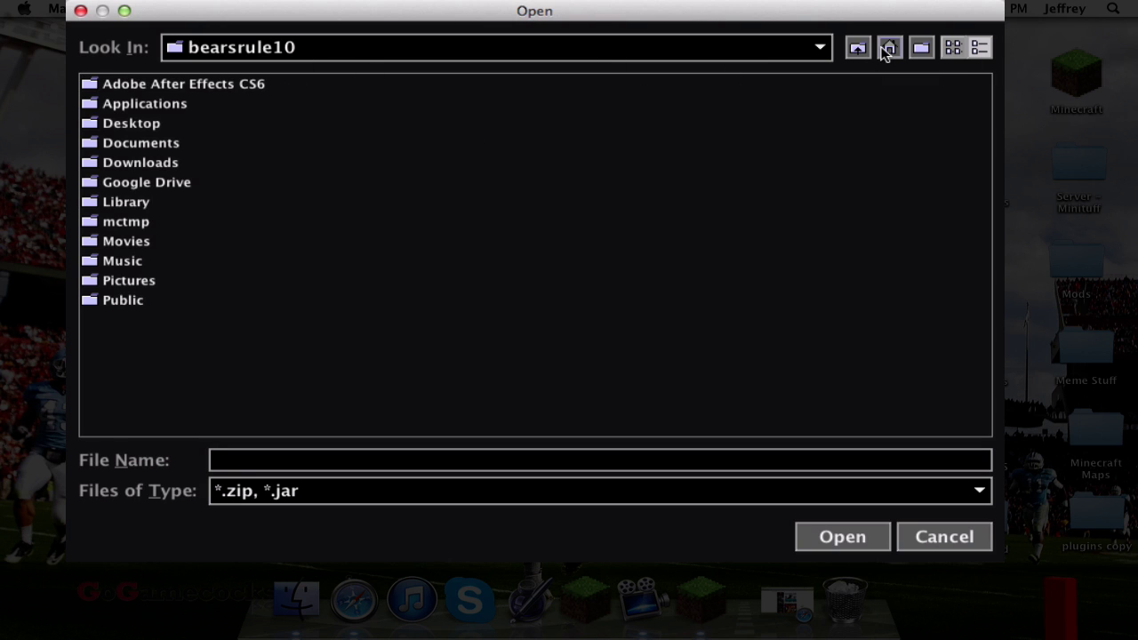
pyautogui.doubleClick(133, 123)
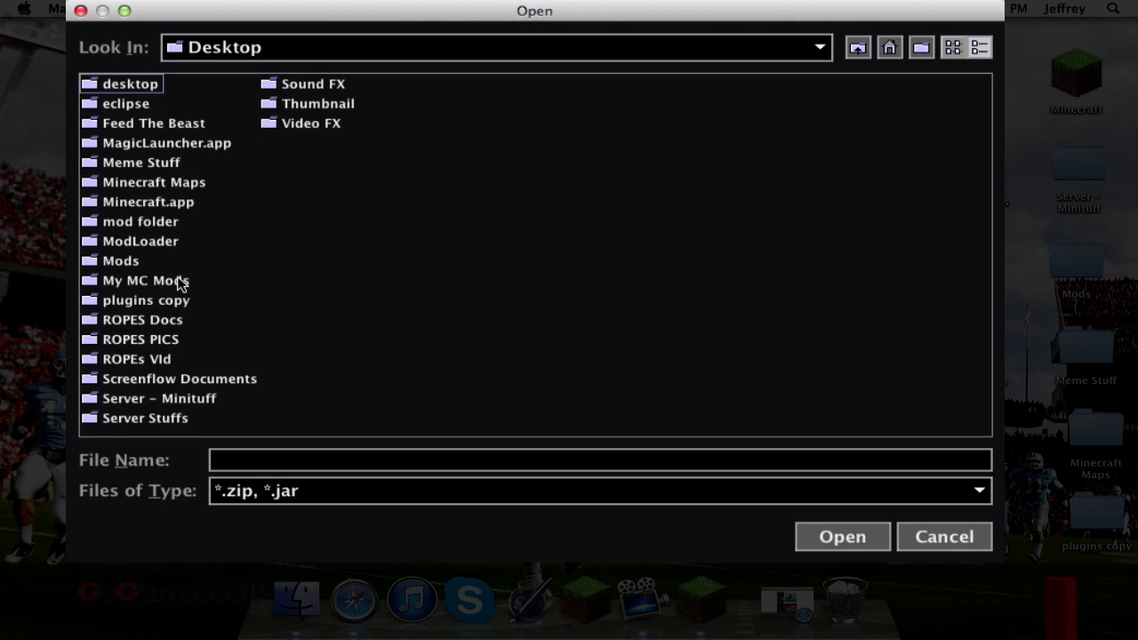
pyautogui.doubleClick(144, 283)
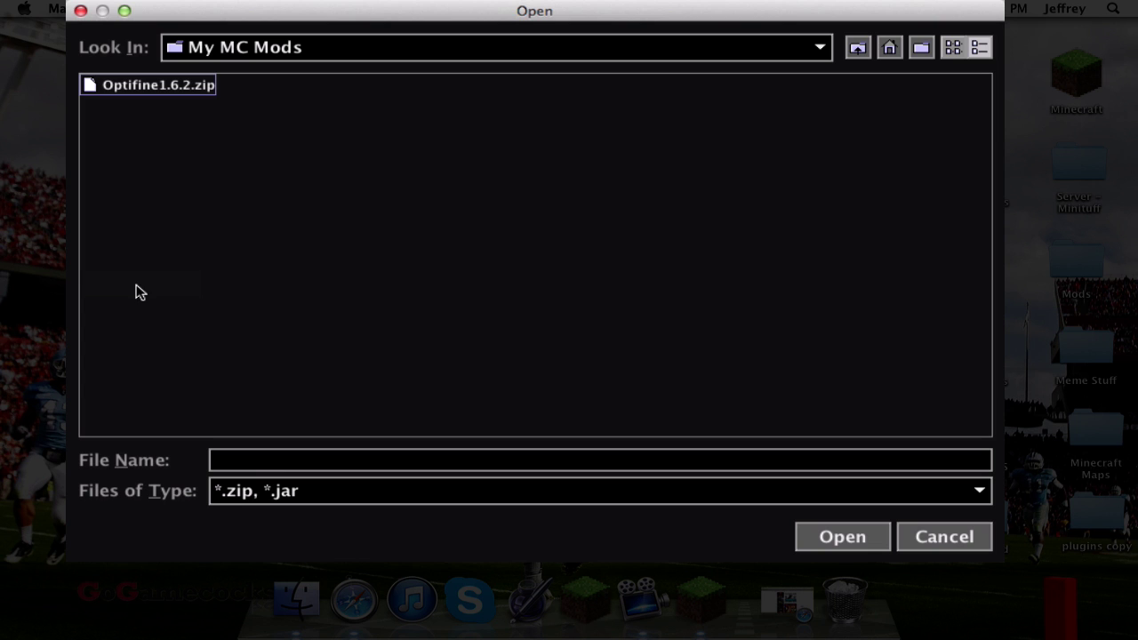
pyautogui.click(174, 89)
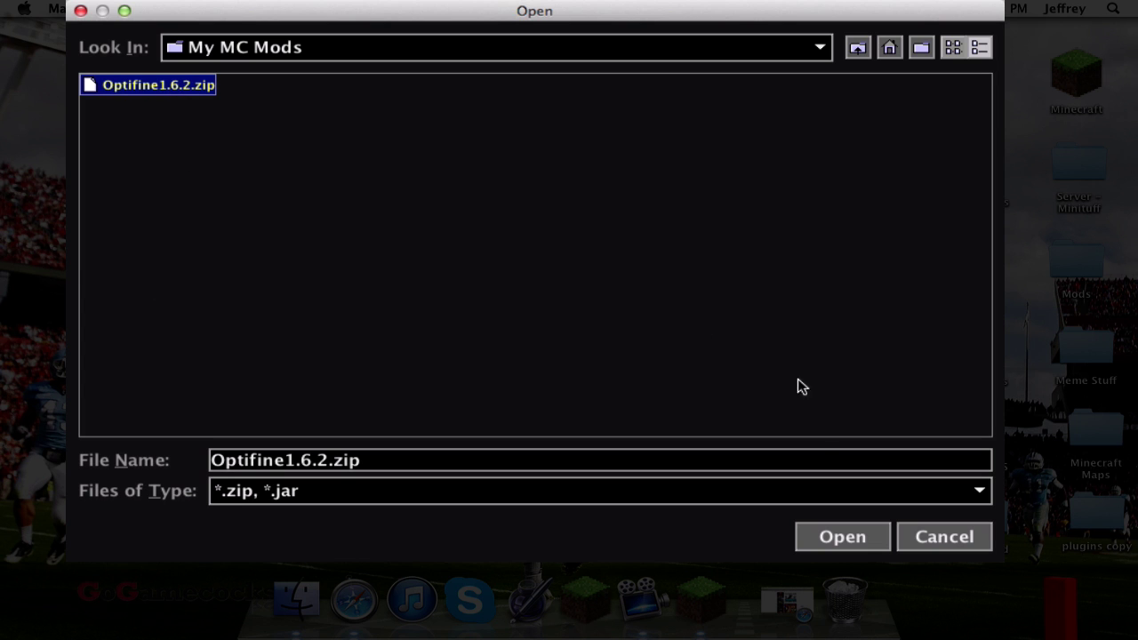
pyautogui.click(841, 533)
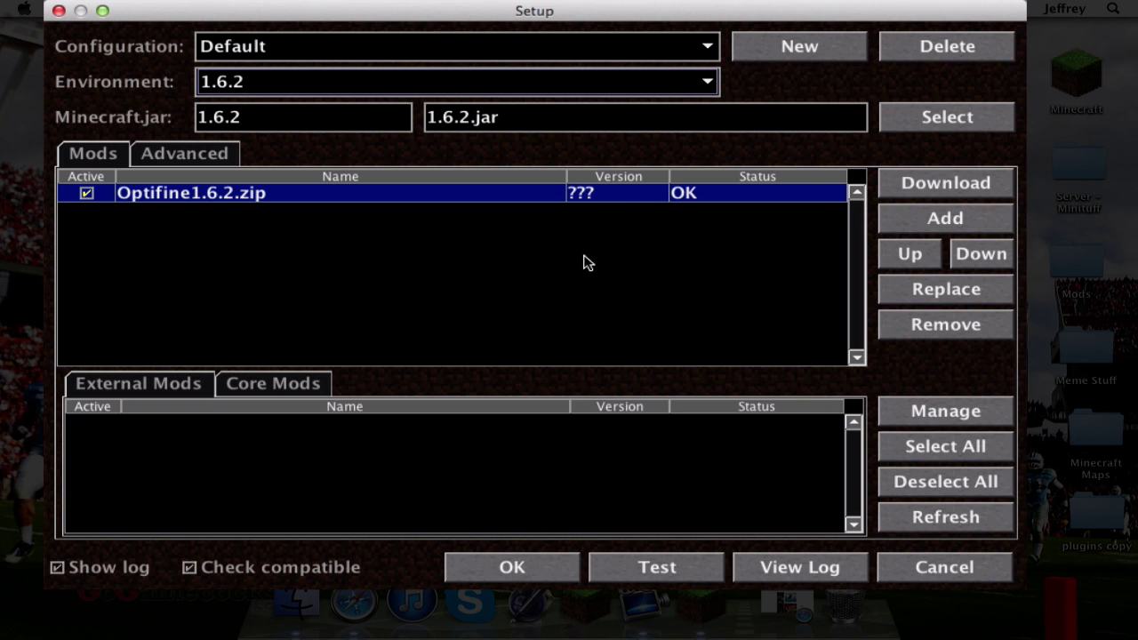
pyautogui.click(521, 569)
# Log in to start Minecraft 1.6.2, enlarge the game window and load the first singleplayer world
pyautogui.click(965, 553)
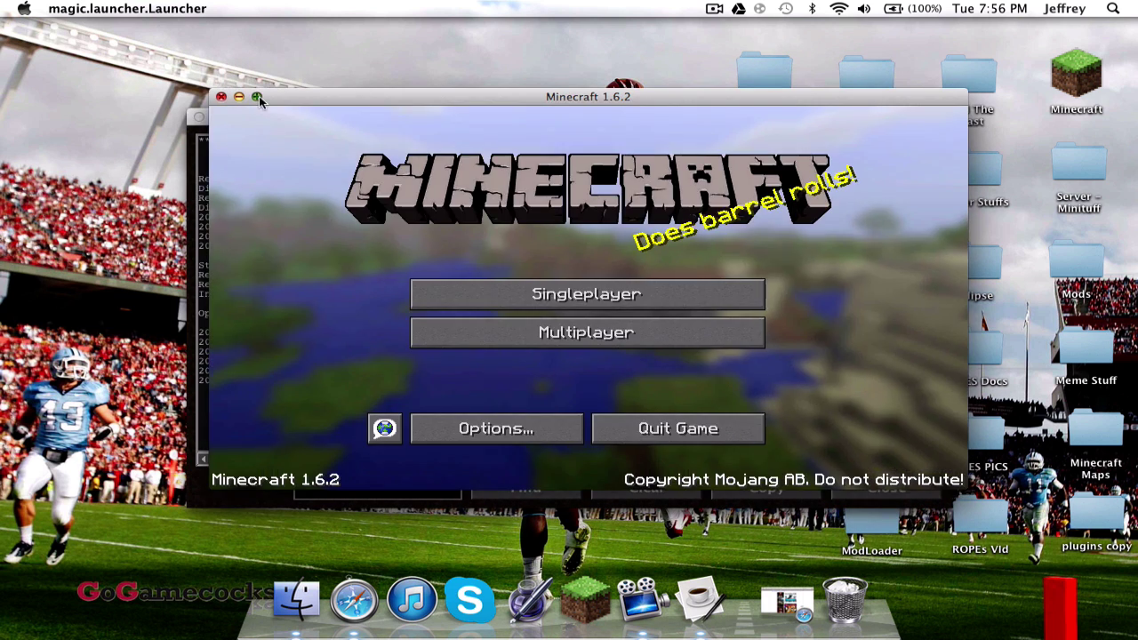
pyautogui.click(258, 97)
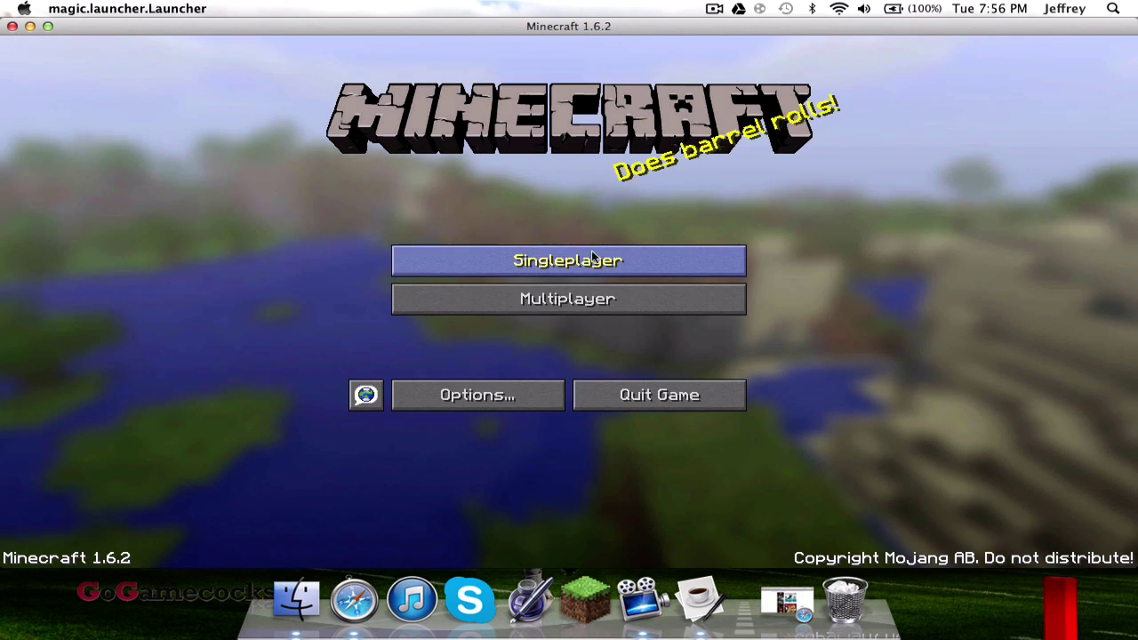
pyautogui.click(556, 259)
pyautogui.doubleClick(537, 138)
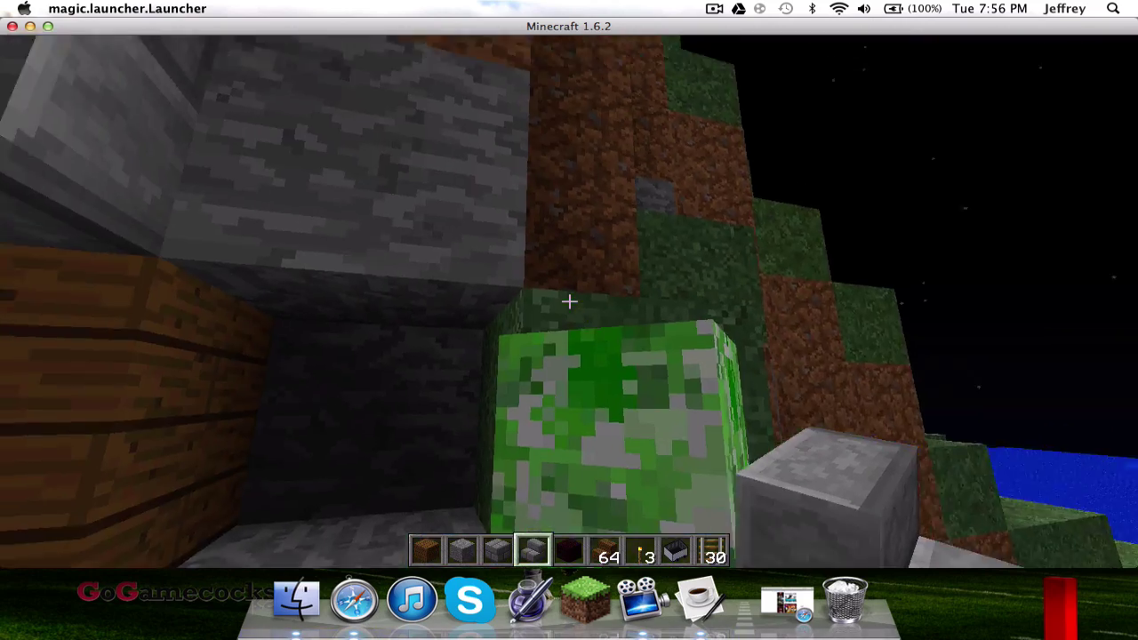
# Move back and forth around the creeper beside the stone and wood passage to examine how the modded world runs
pyautogui.press('s')
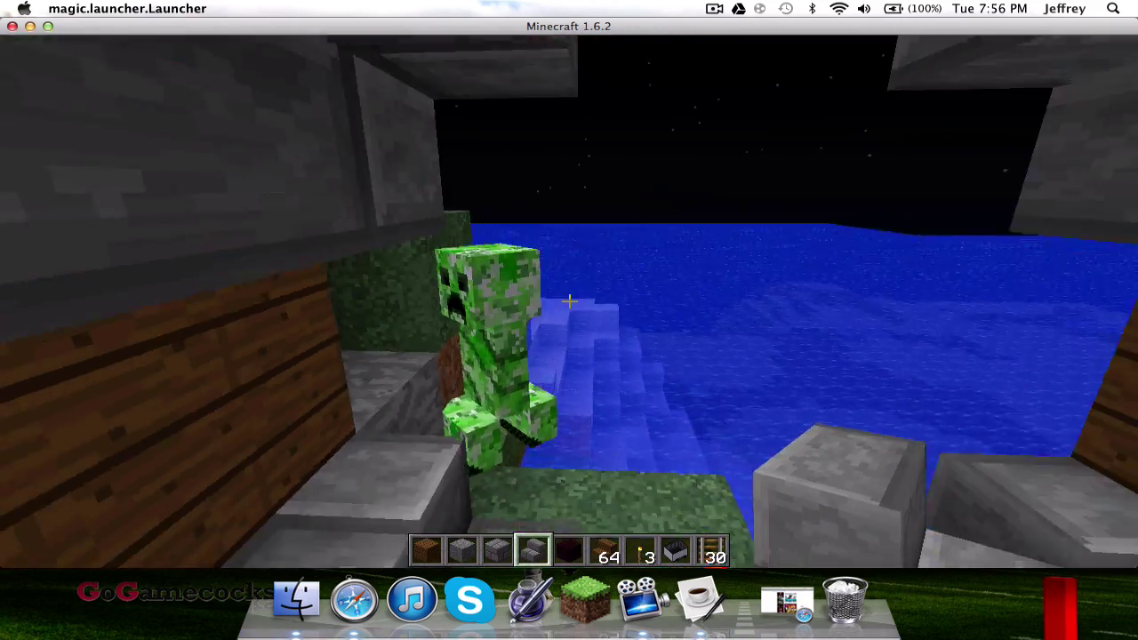
pyautogui.press('w')
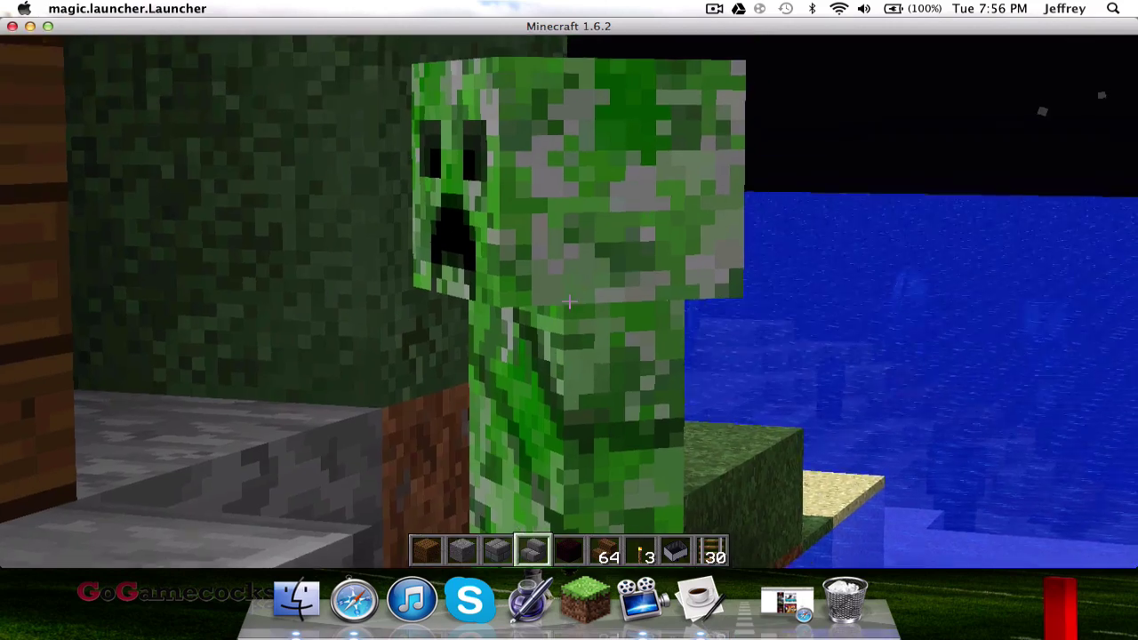
pyautogui.press('s')
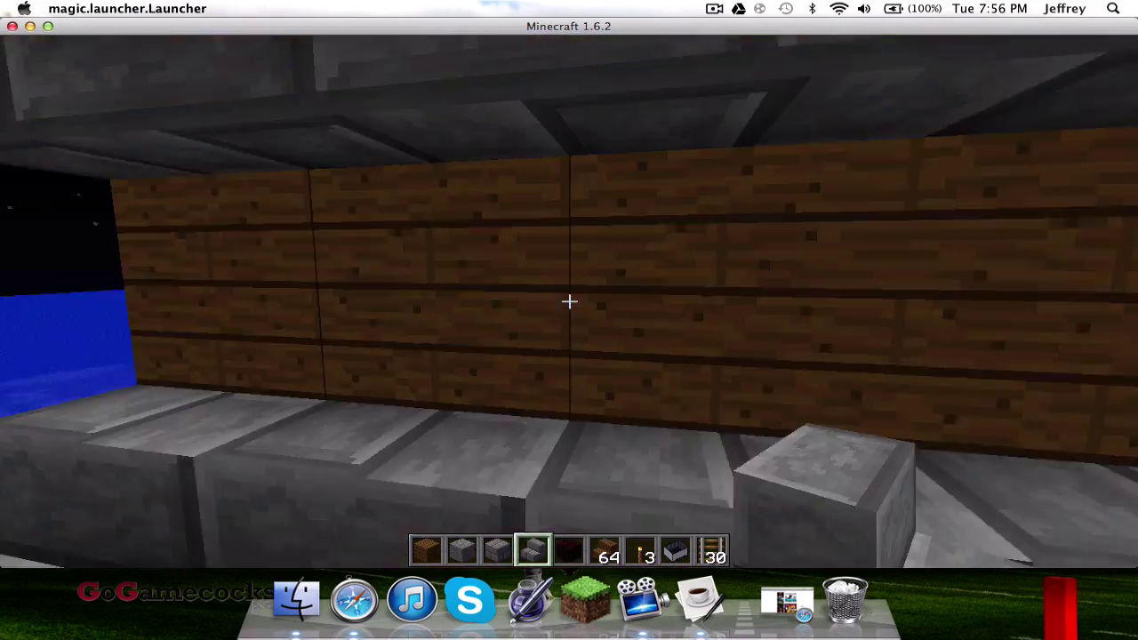
pyautogui.press('w')
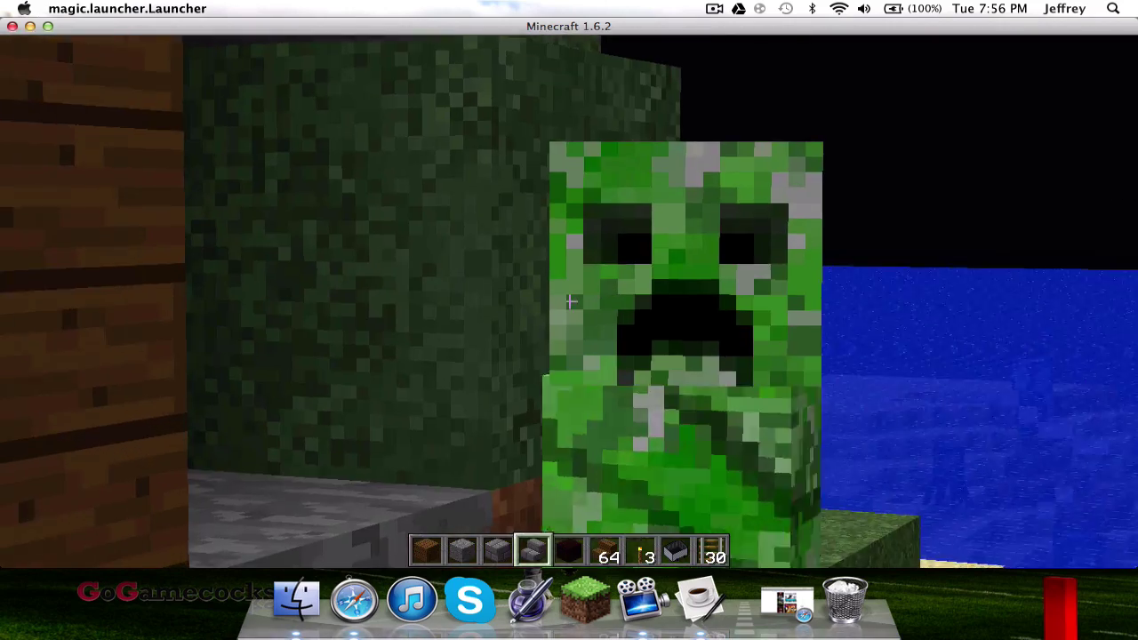
pyautogui.press('s')
# Pause the game and open its Video Settings to examine the OptiFine options
pyautogui.press('Escape')
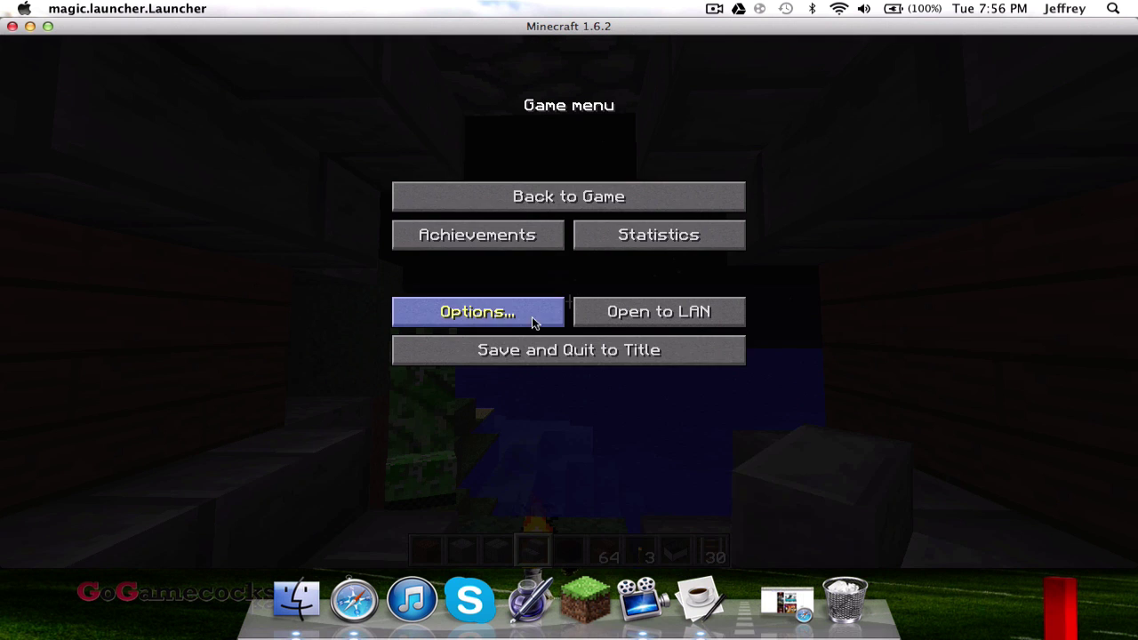
pyautogui.click(487, 302)
pyautogui.click(485, 283)
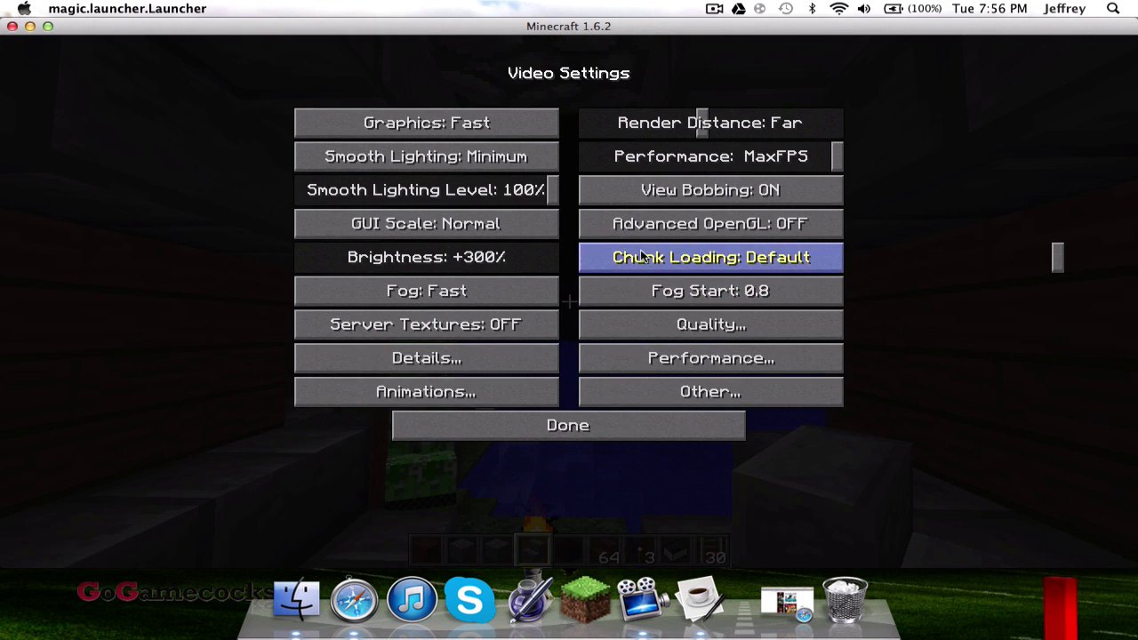
# Close the Video Settings and the options, and return to the game world
pyautogui.click(571, 433)
pyautogui.click(569, 413)
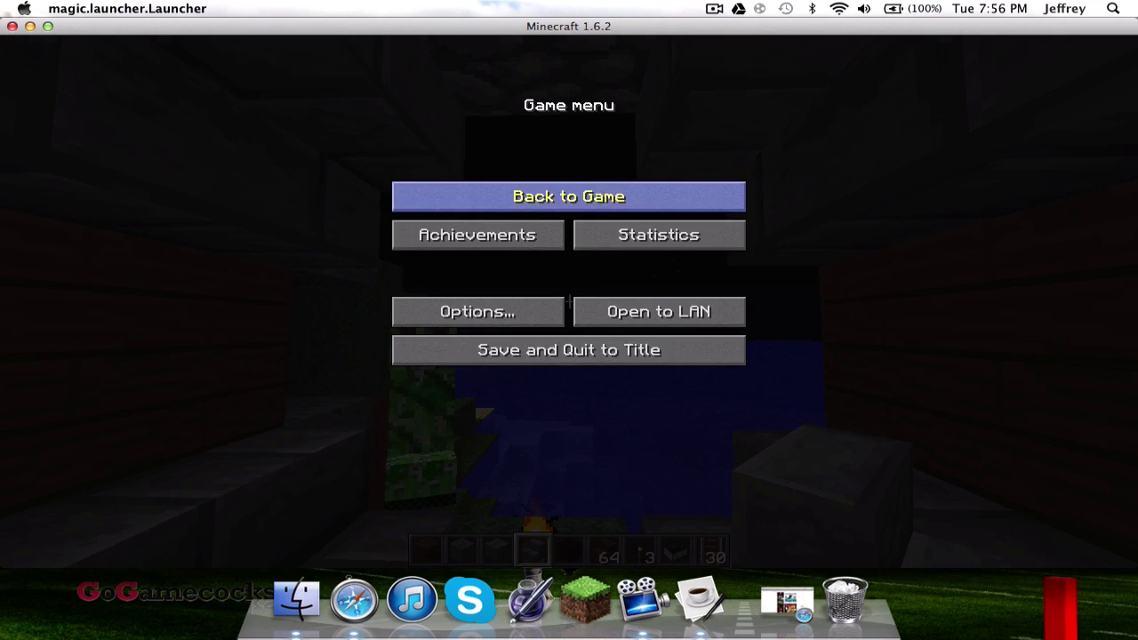
pyautogui.click(604, 198)
# Walk through the stone and wood passage toward the creeper and switch the held item to the Torch
pyautogui.scroll(1, 568, 303)
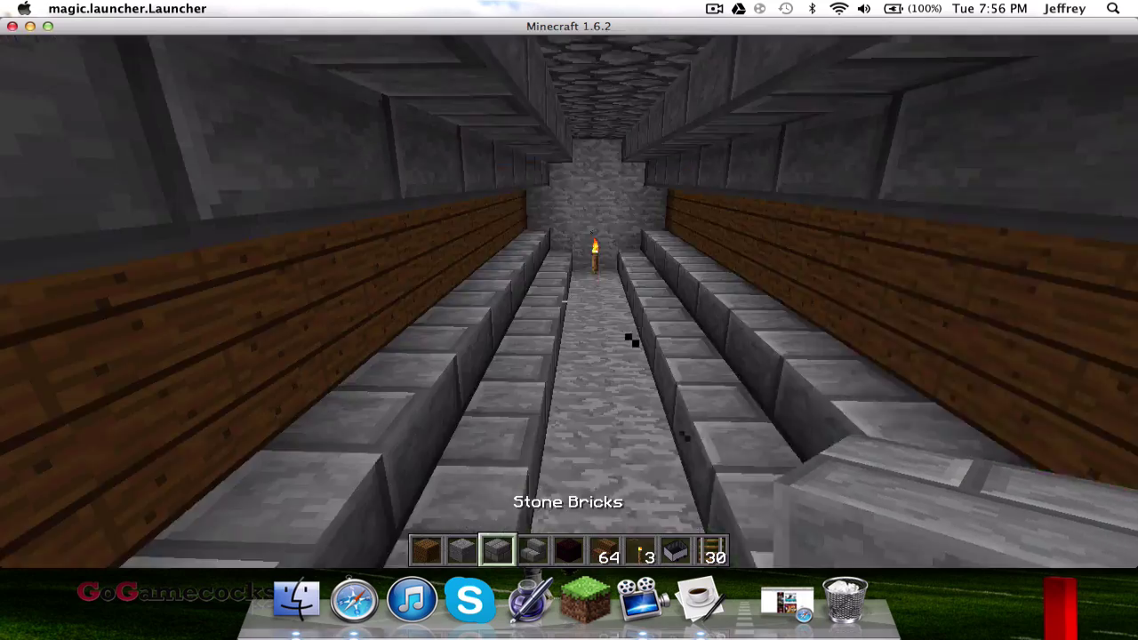
pyautogui.scroll(-1, 569, 302)
pyautogui.press('w')
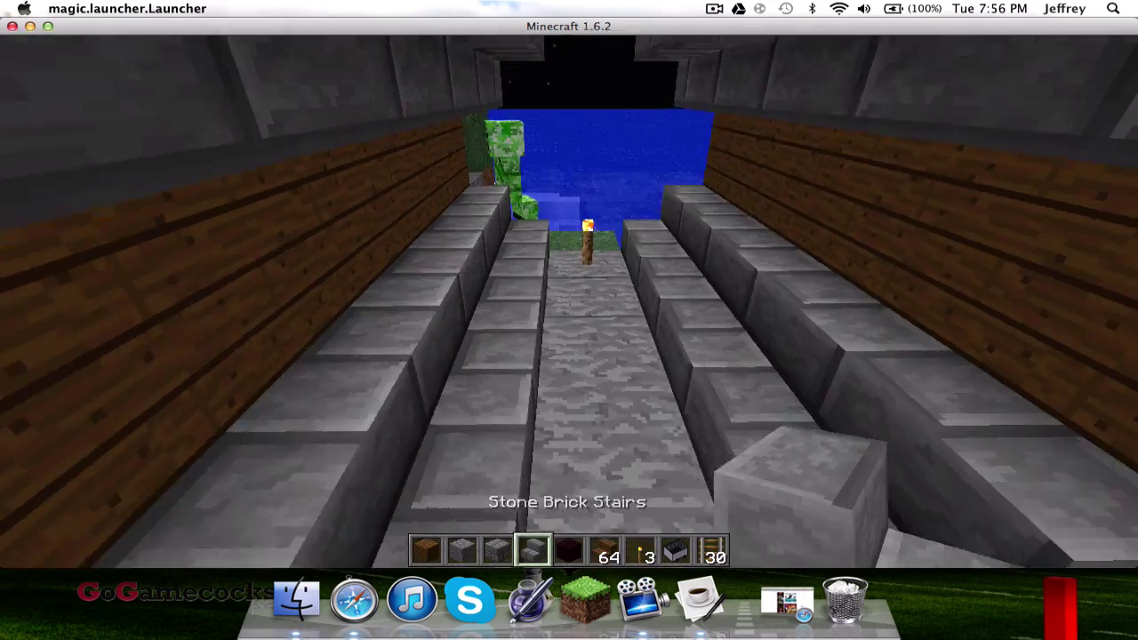
pyautogui.scroll(-3, 569, 302)
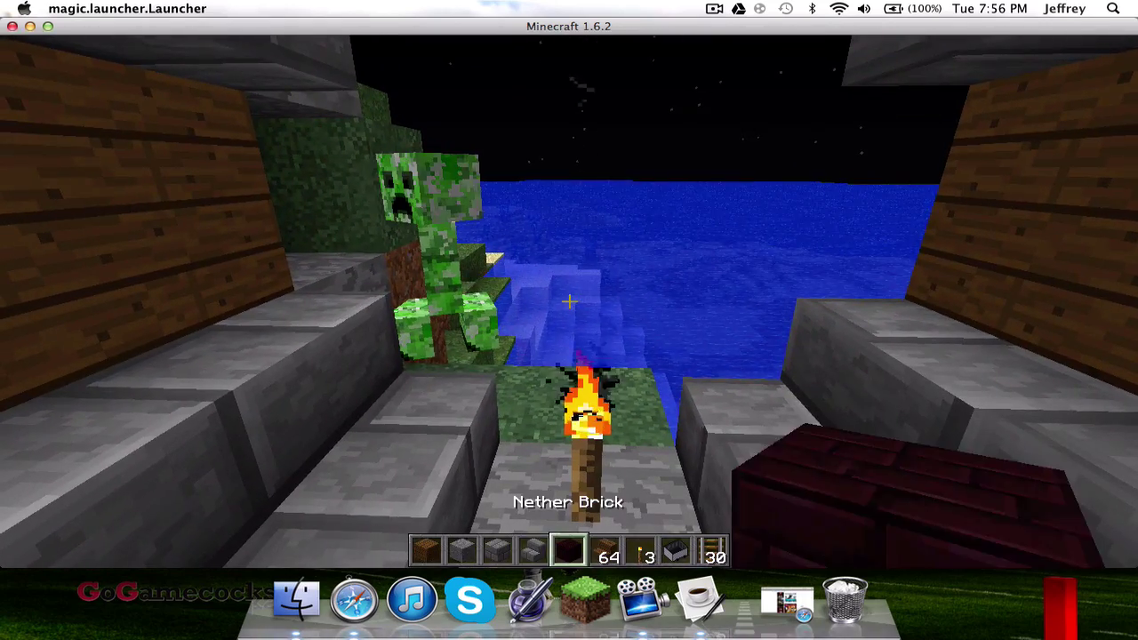
pyautogui.press('s')
pyautogui.press('w')
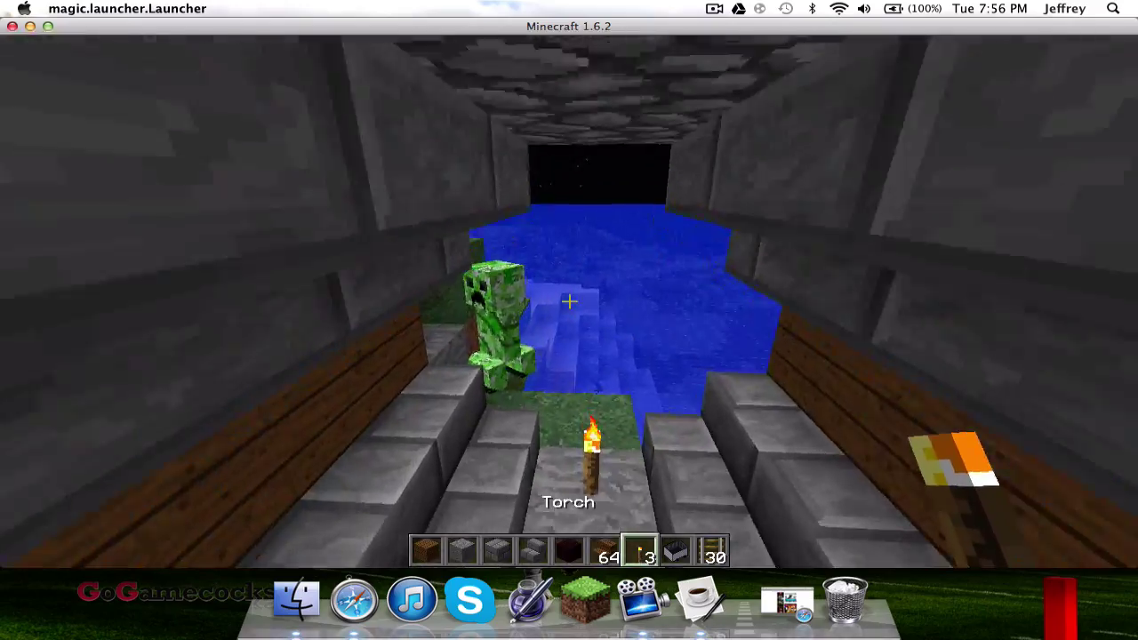
# Walk out of the passage and along the grassy hillside by the water to examine how the outdoor terrain renders
pyautogui.press('w')
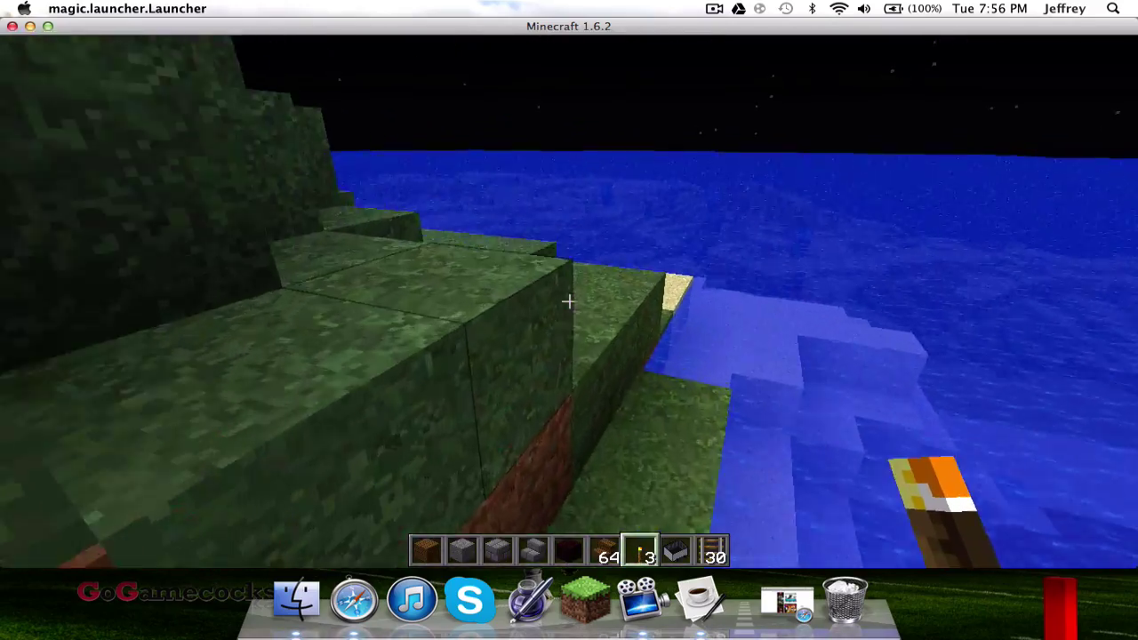
pyautogui.press('w')
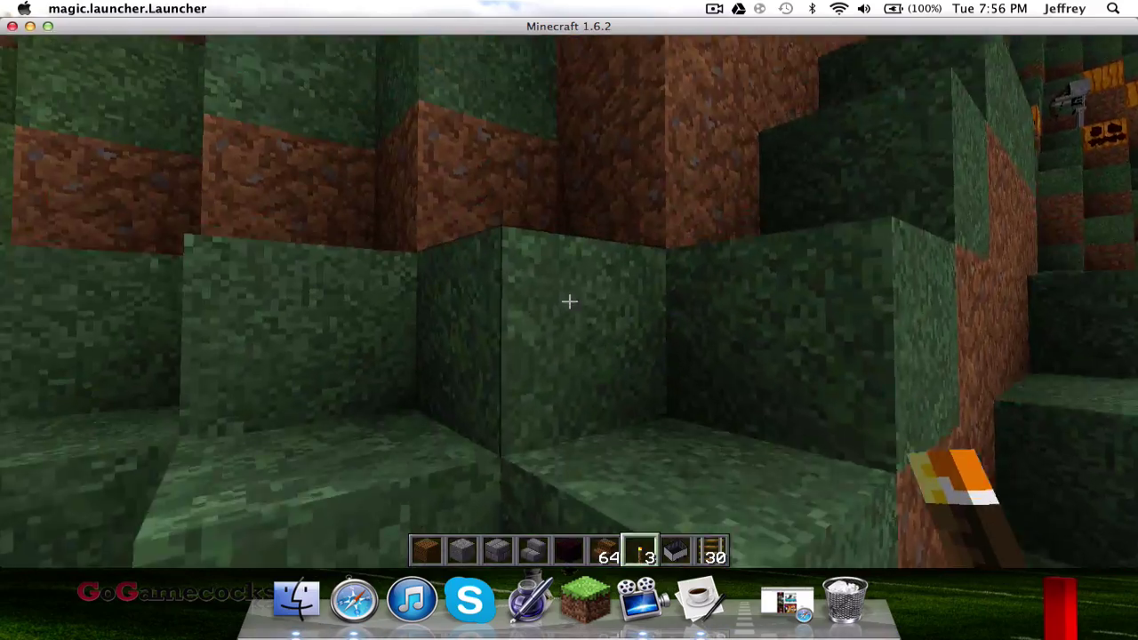
pyautogui.press('w')
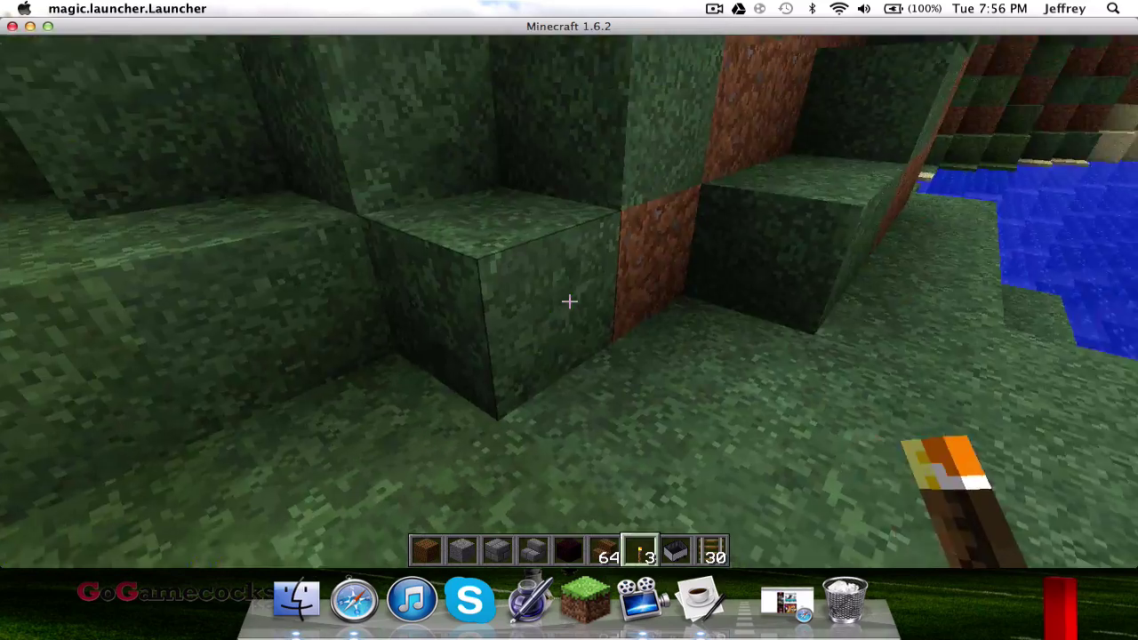
pyautogui.press('w')
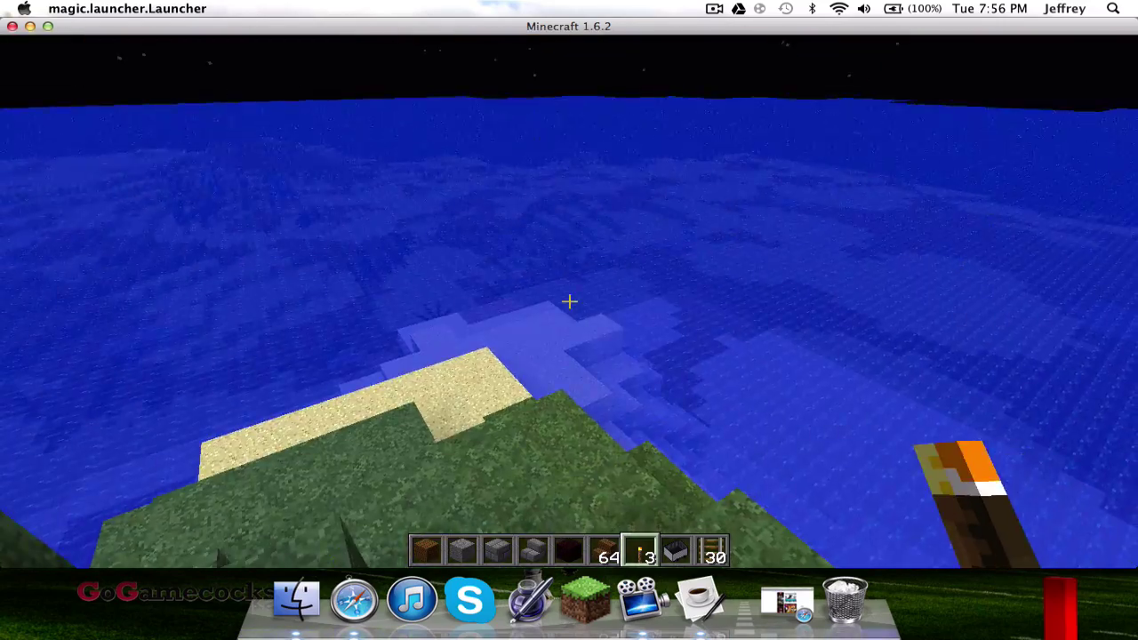
pyautogui.press('w')
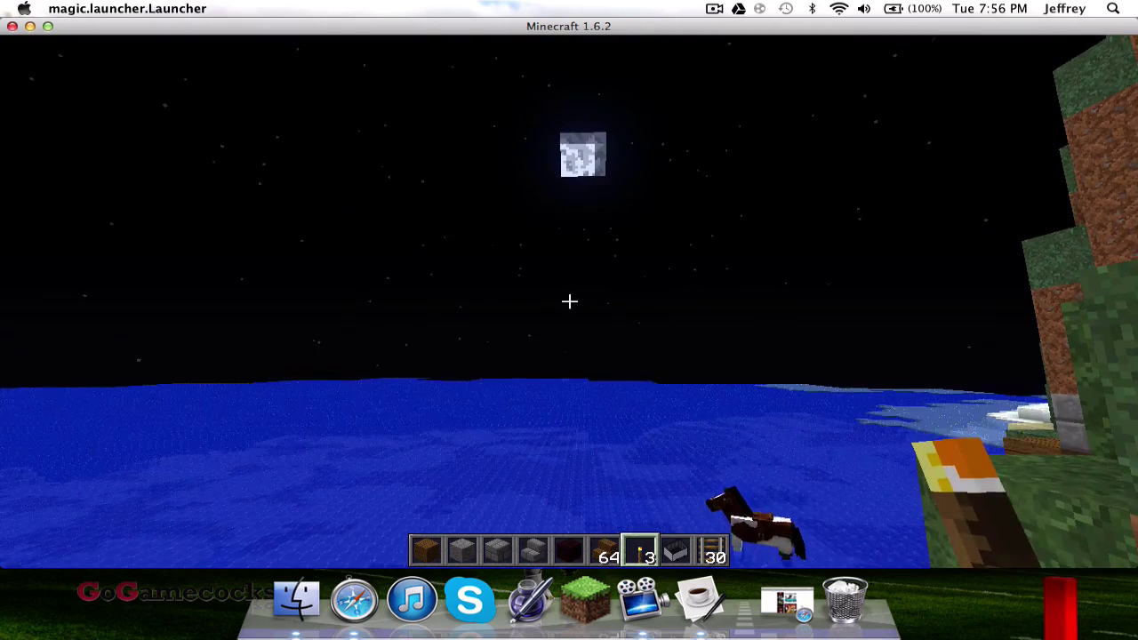